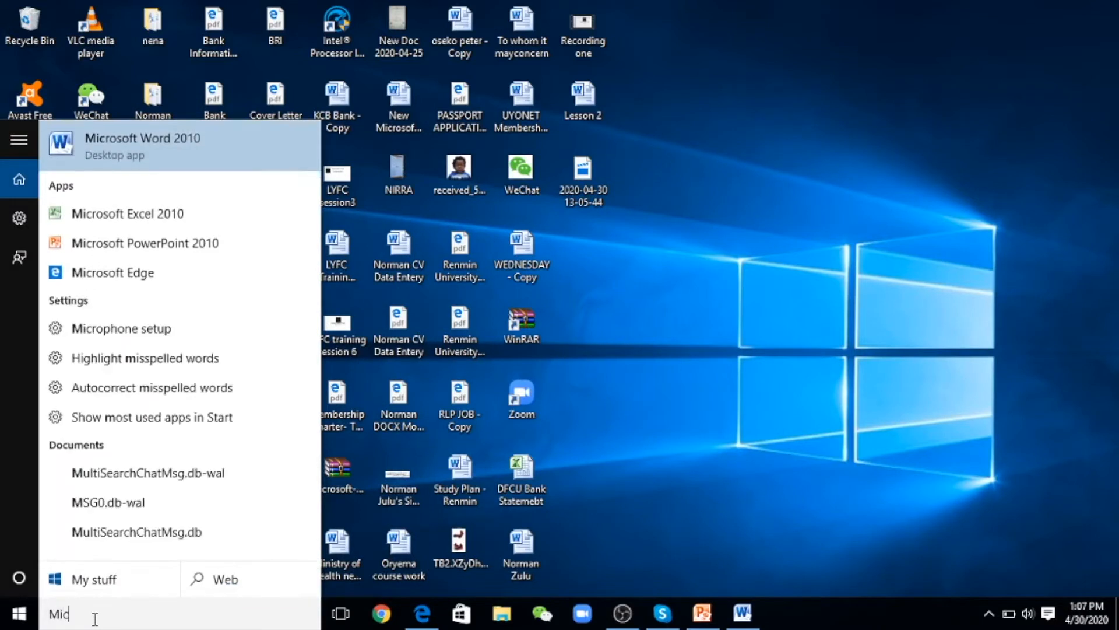
# Launch Microsoft Word 2010 from a Start menu search for 'Microsoft' and maximize its window
pyautogui.write('ft')
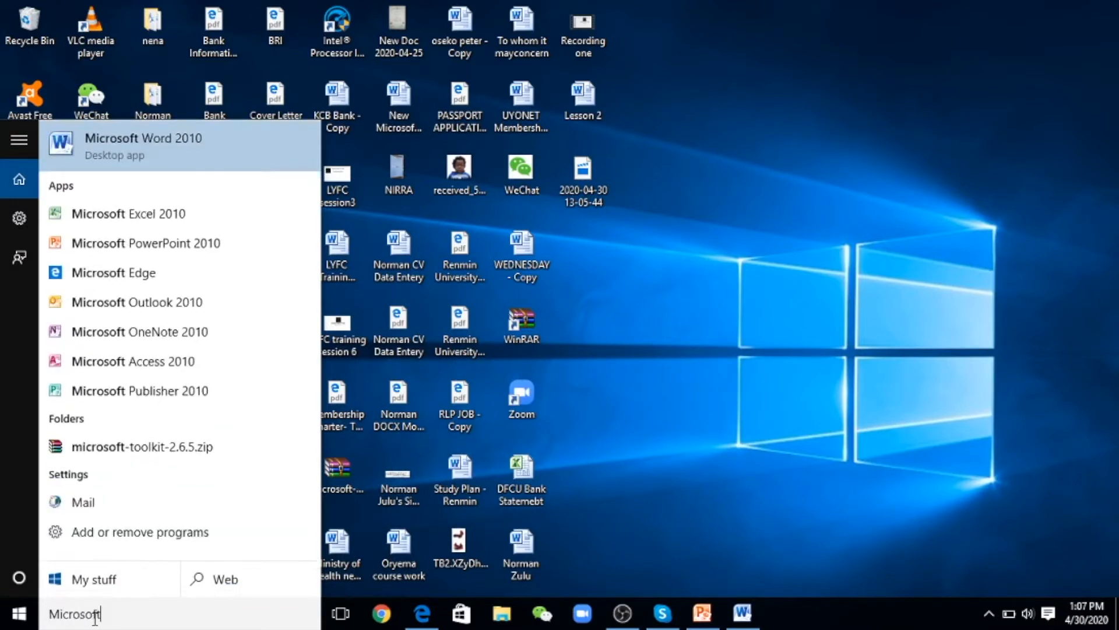
pyautogui.click(161, 143)
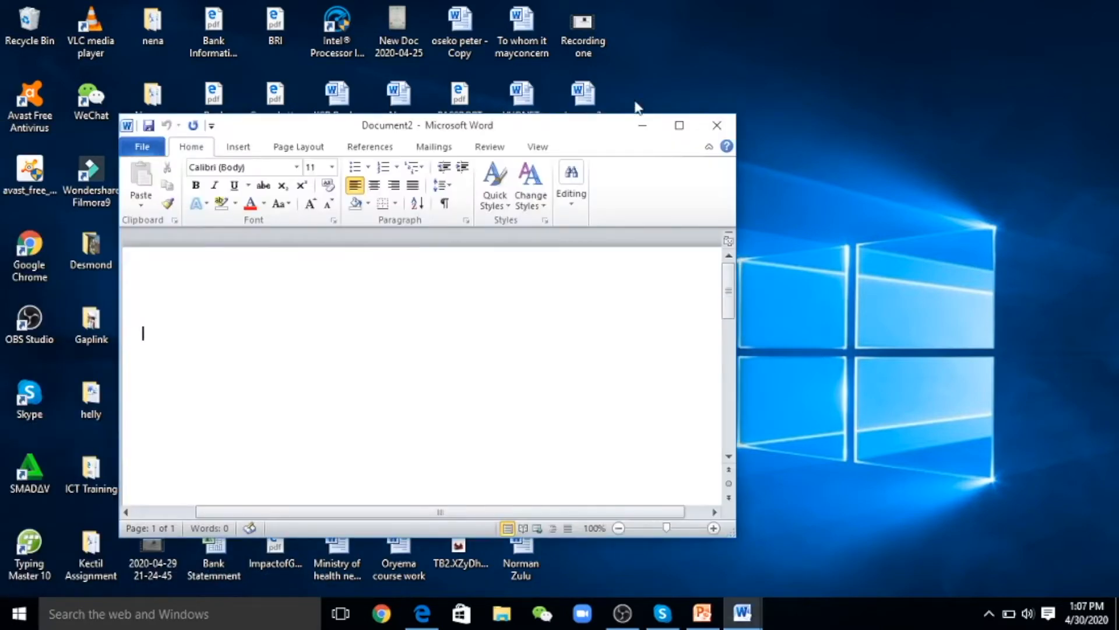
pyautogui.click(675, 126)
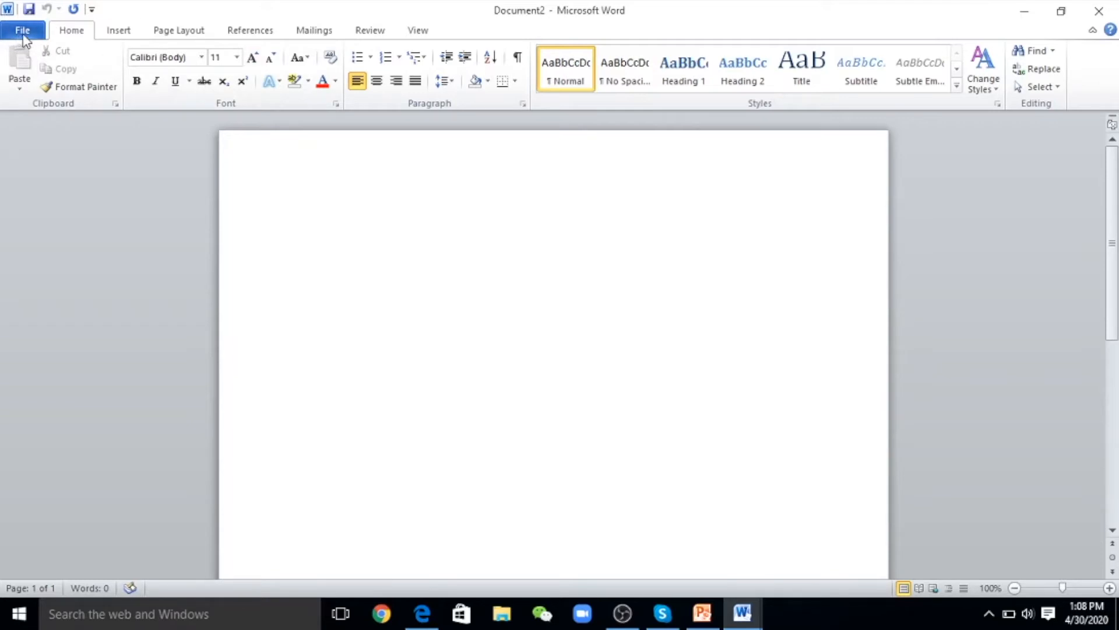
# Save the blank document on the Desktop as 'ICT Hub Lesson 2', replacing the duplicate 'Lesson 2' name
pyautogui.hotkey('ctrl', 's')
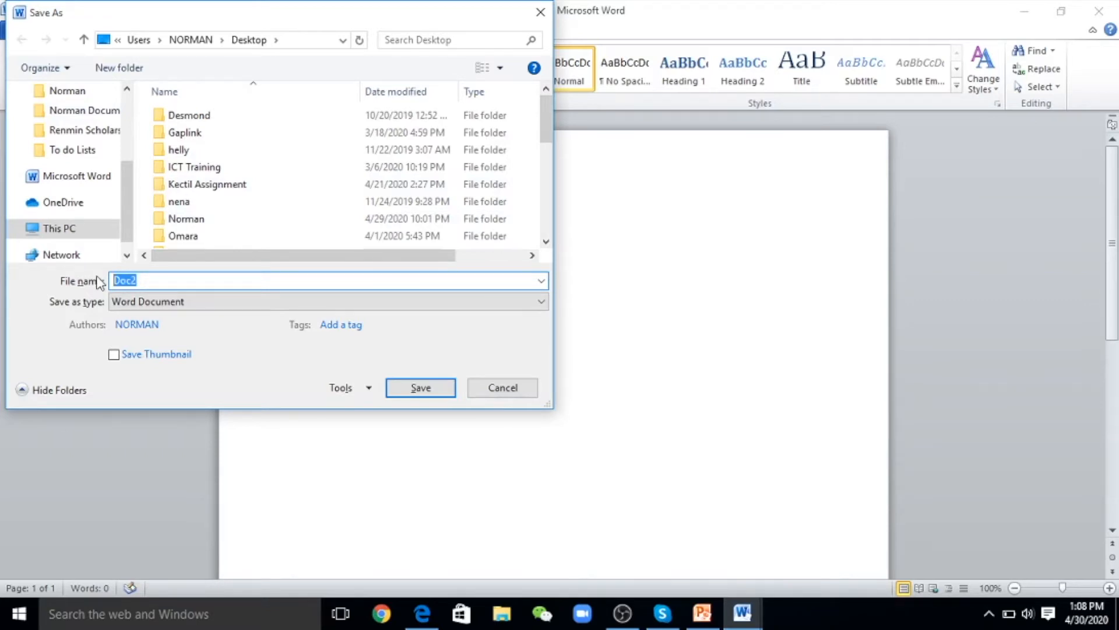
pyautogui.write('Lesso')
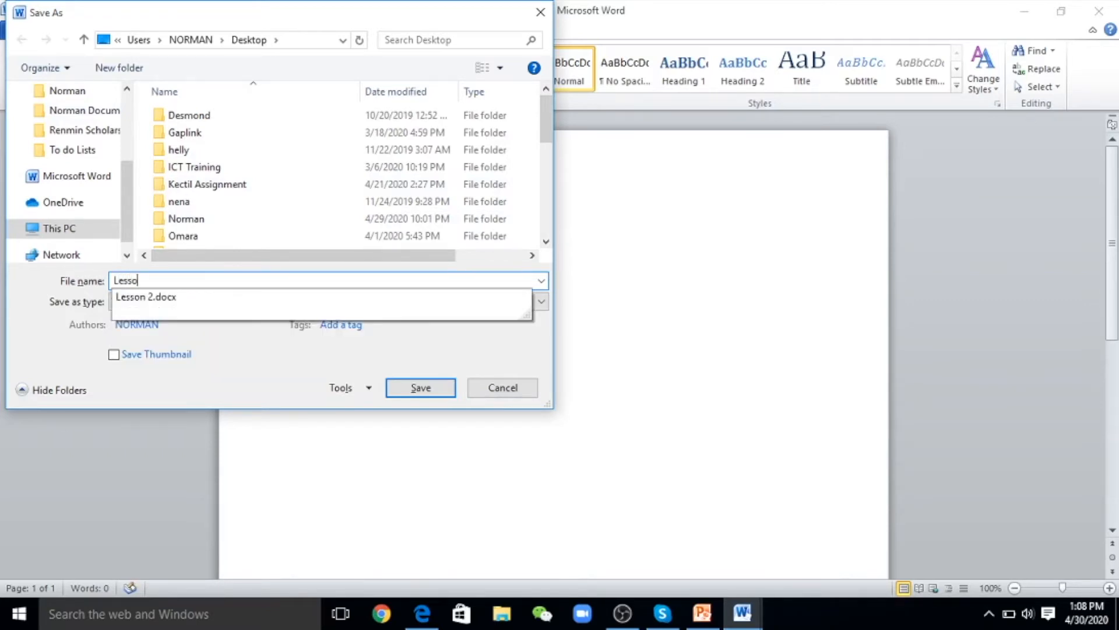
pyautogui.write('n 2')
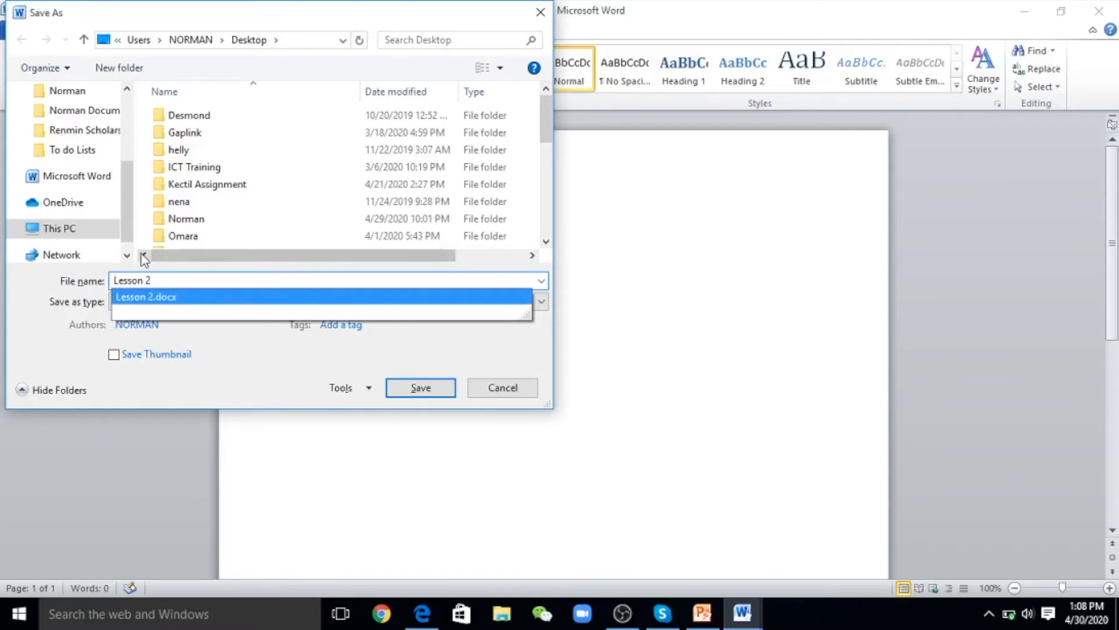
pyautogui.moveTo(127, 188); pyautogui.dragTo(128, 88)
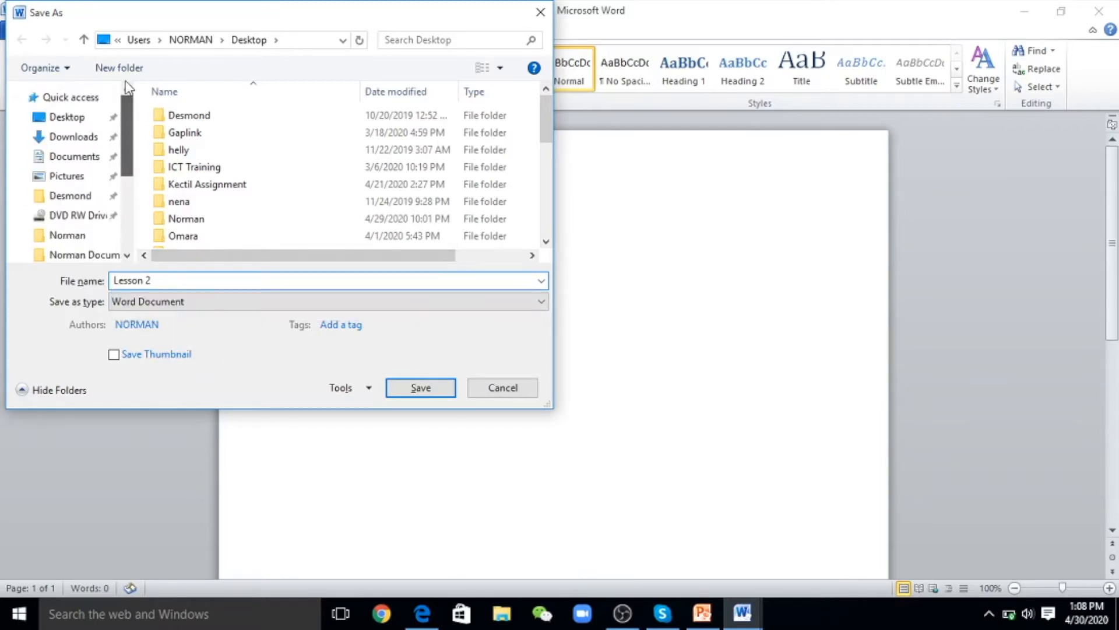
pyautogui.click(69, 120)
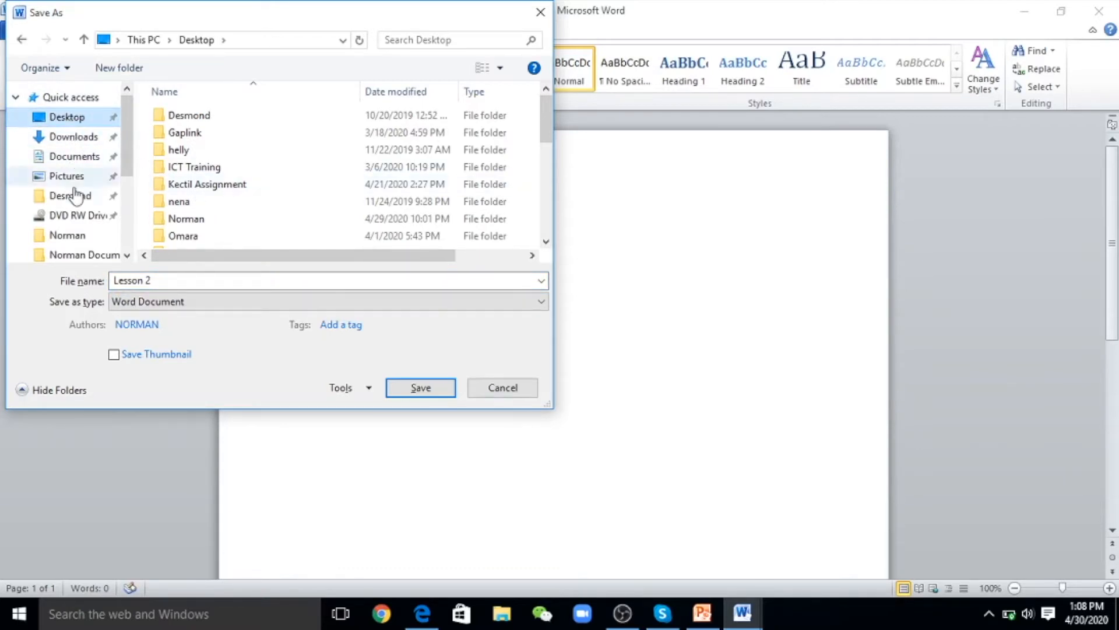
pyautogui.click(418, 386)
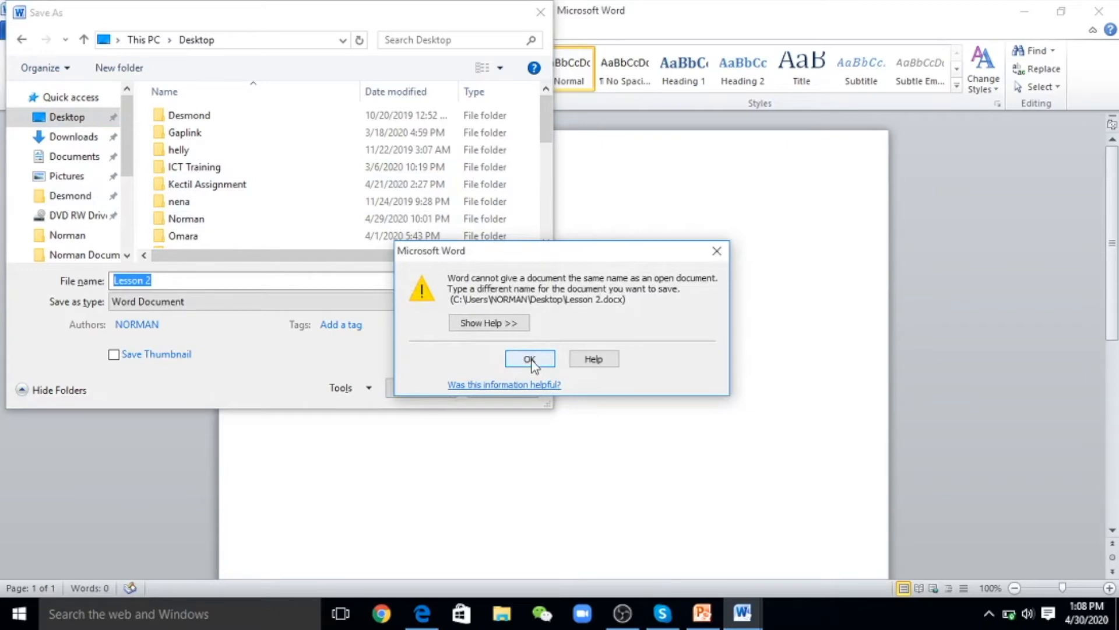
pyautogui.click(530, 360)
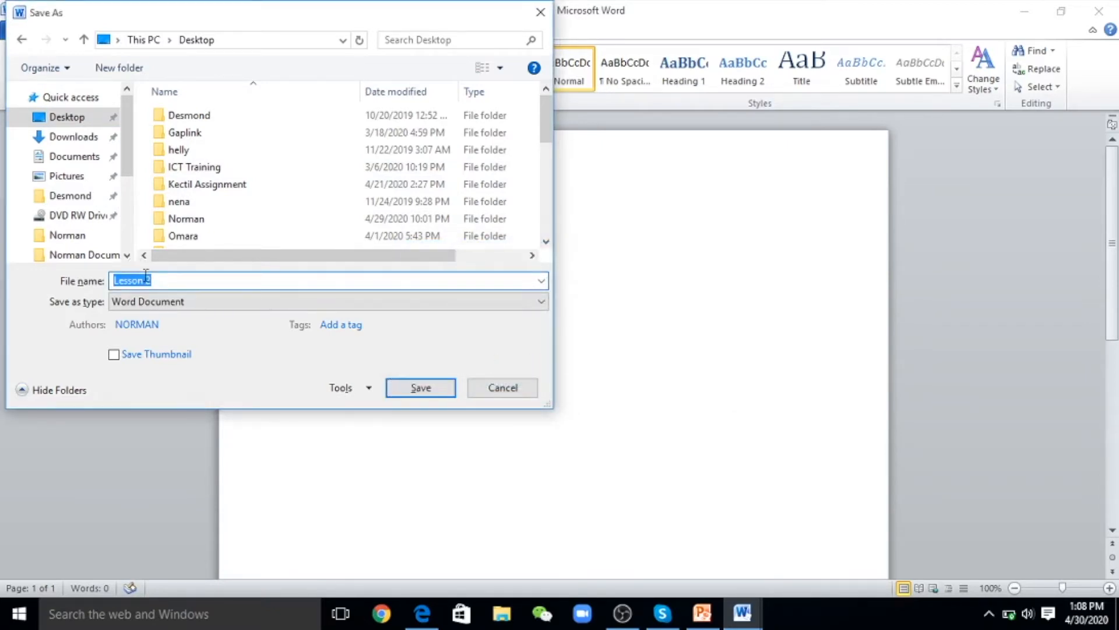
pyautogui.click(164, 280)
pyautogui.press('BackSpace')
pyautogui.press('BackSpace')
pyautogui.press('BackSpace')
pyautogui.press('BackSpace')
pyautogui.press('BackSpace')
pyautogui.press('BackSpace')
pyautogui.press('BackSpace')
pyautogui.press('BackSpace')
pyautogui.write('ICT')
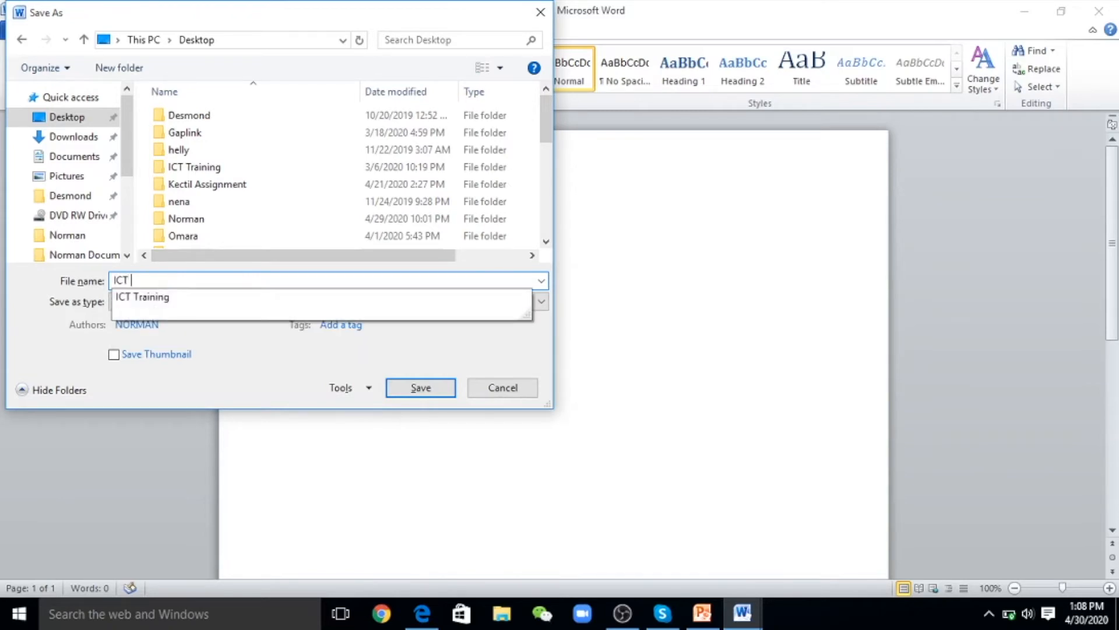
pyautogui.write(' H')
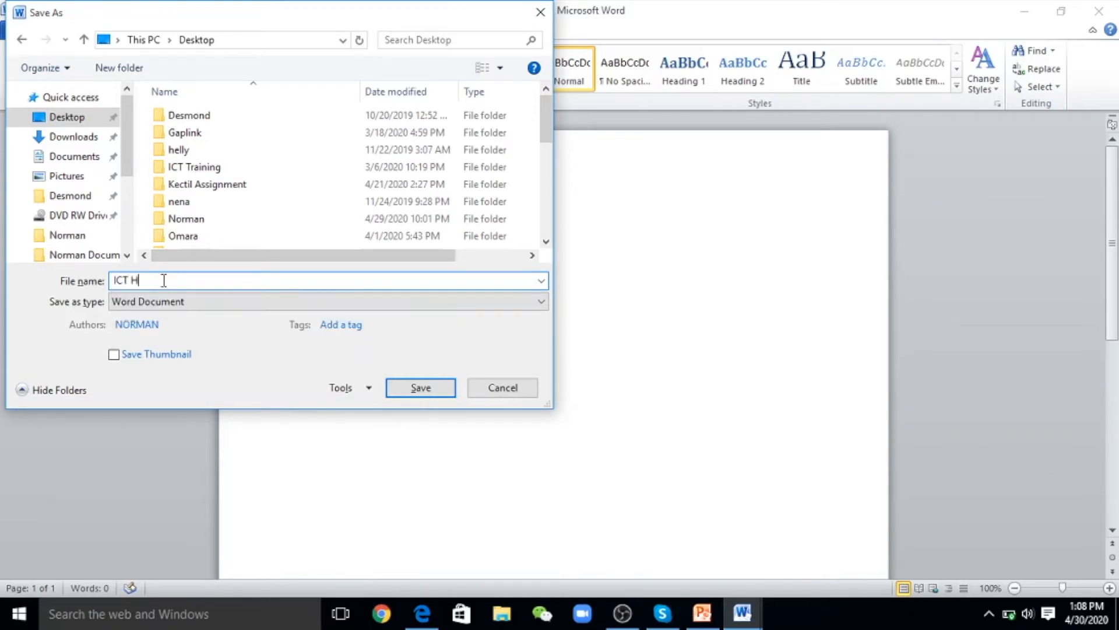
pyautogui.write('ub Lesson 2')
pyautogui.click(419, 386)
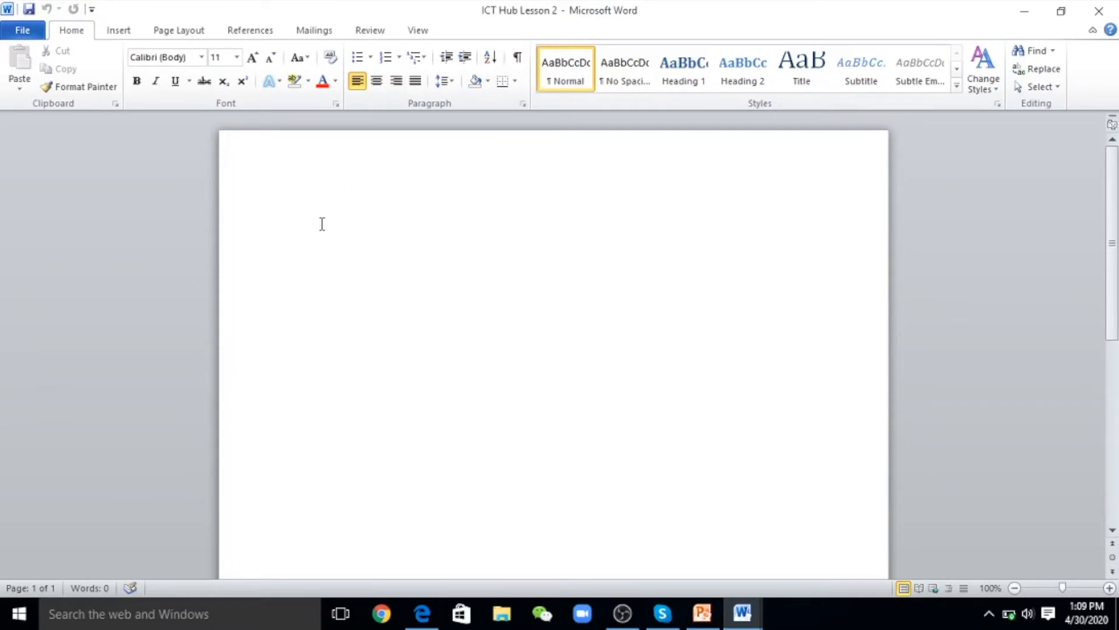
# Type the first paragraph beginning 'Yesterday it was a good day because it did not rain in the morning.'
pyautogui.write('Y')
pyautogui.press('BackSpace')
pyautogui.write('Yesterday it was')
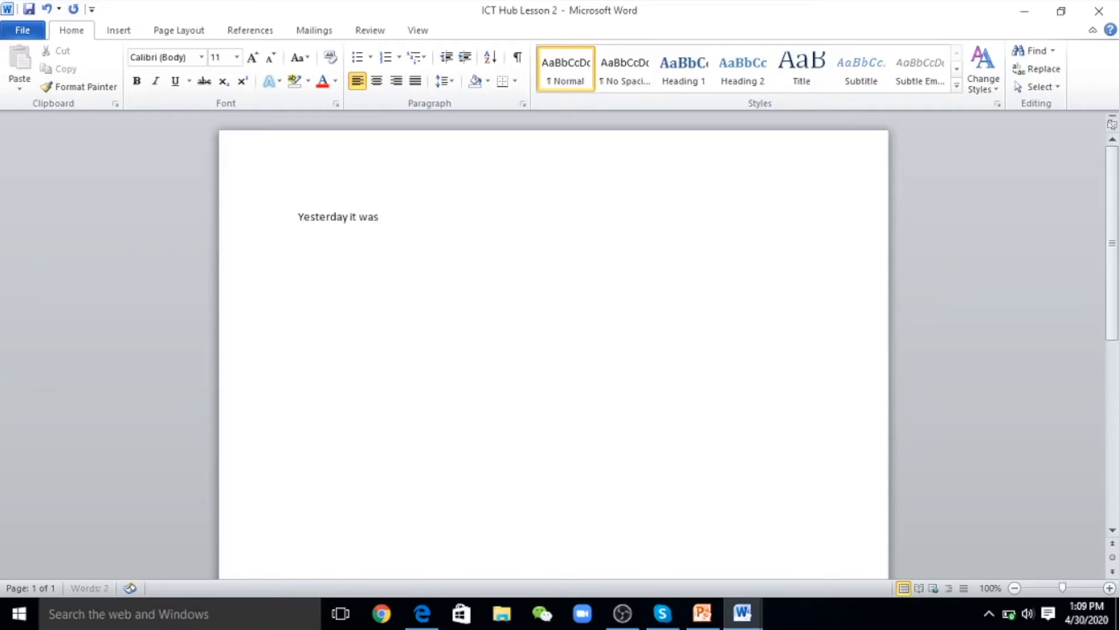
pyautogui.write(' a good day because it did not rain in the morning.')
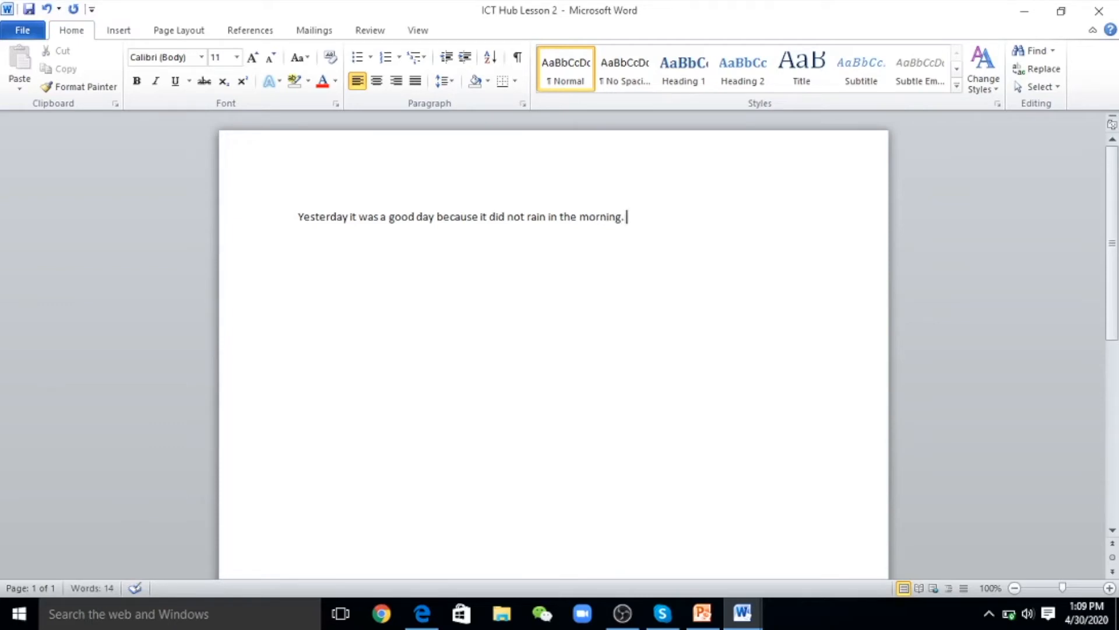
pyautogui.write(' i was able t')
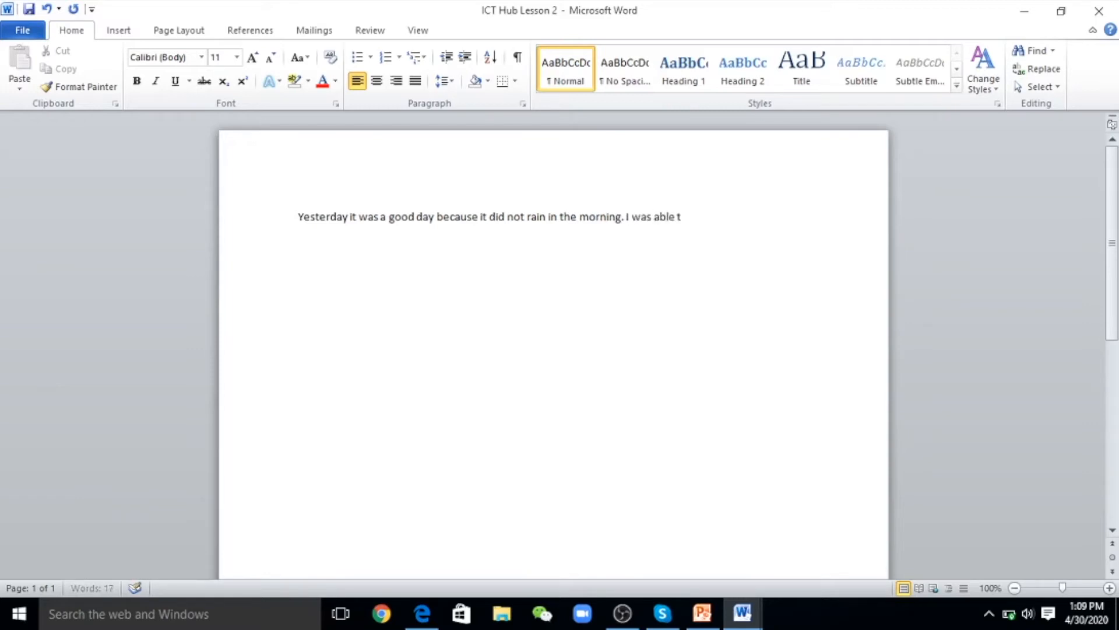
pyautogui.write('o go the garden v')
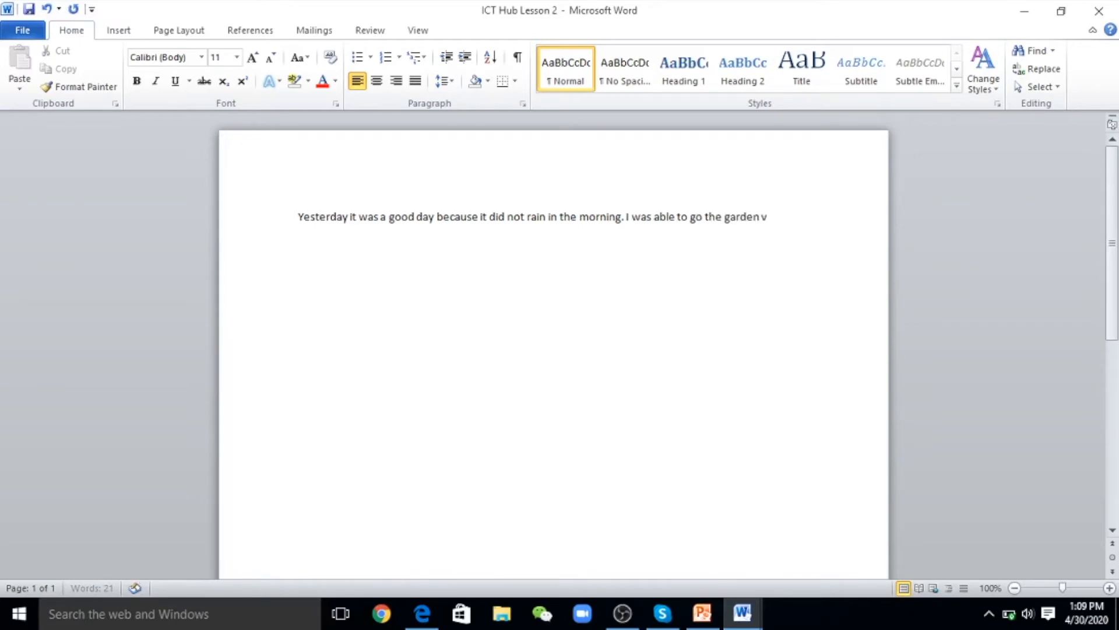
pyautogui.write('ery eary')
pyautogui.press('Return')
pyautogui.write('in')
# Correct 'eary' to 'early', end with 'the morning.', and start a new line introducing the trainer by name
pyautogui.click(804, 217)
pyautogui.write('l')
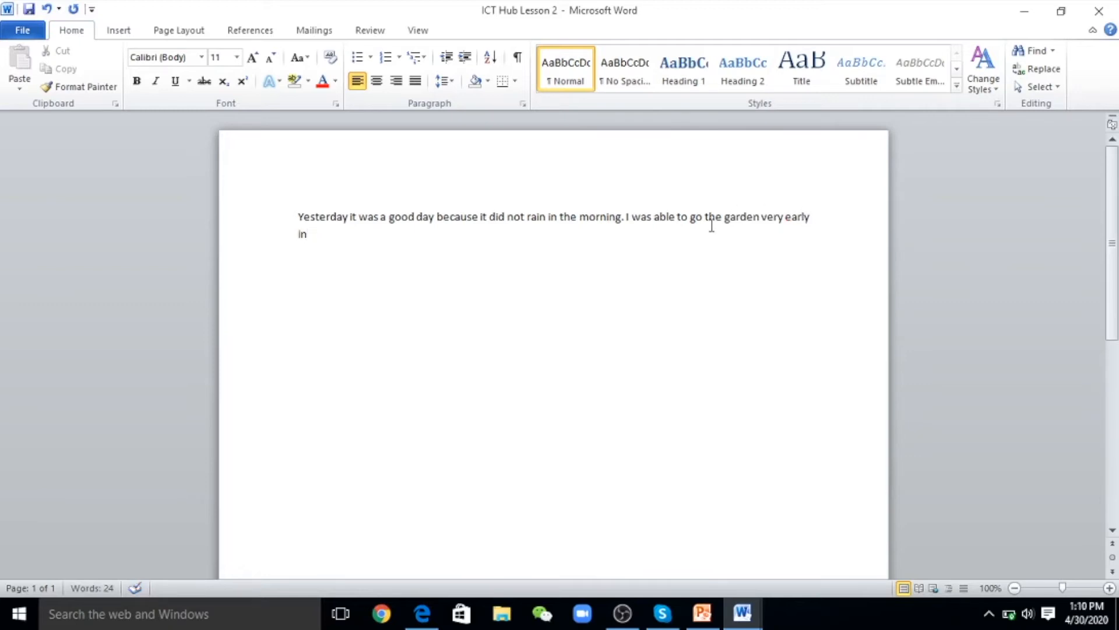
pyautogui.click(379, 241)
pyautogui.write('the morning.')
pyautogui.press('Return')
pyautogui.write('I')
pyautogui.write('This')
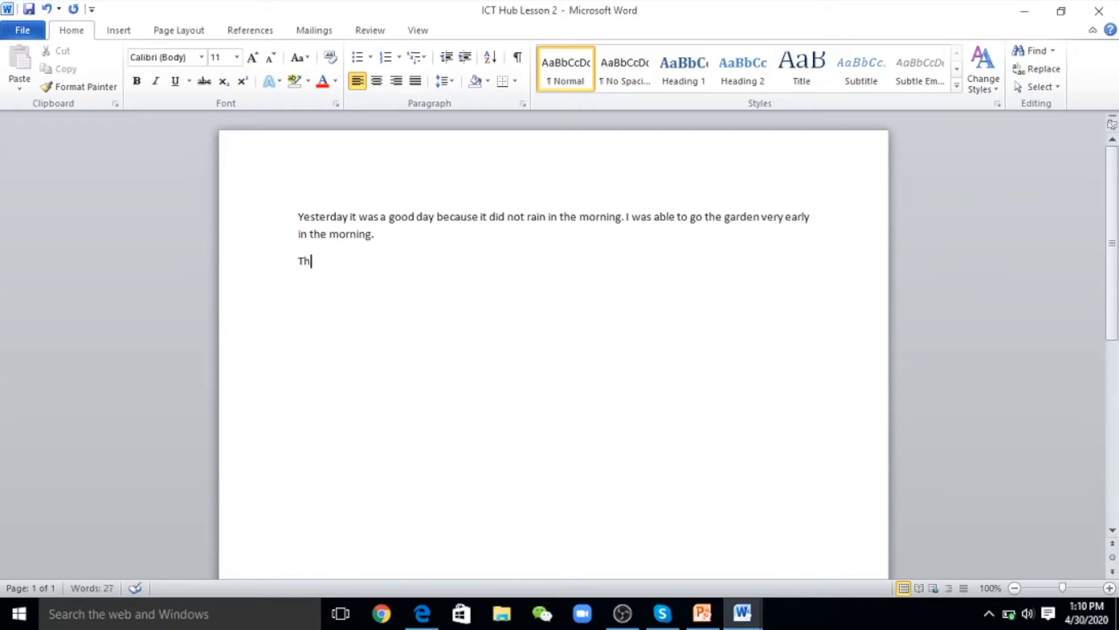
pyautogui.write(' is')
pyautogui.write(' Norman')
# Finish the second line with ', I am your trainer for today.', fixing the 'todat' typo
pyautogui.write(', I am your trainer for todat')
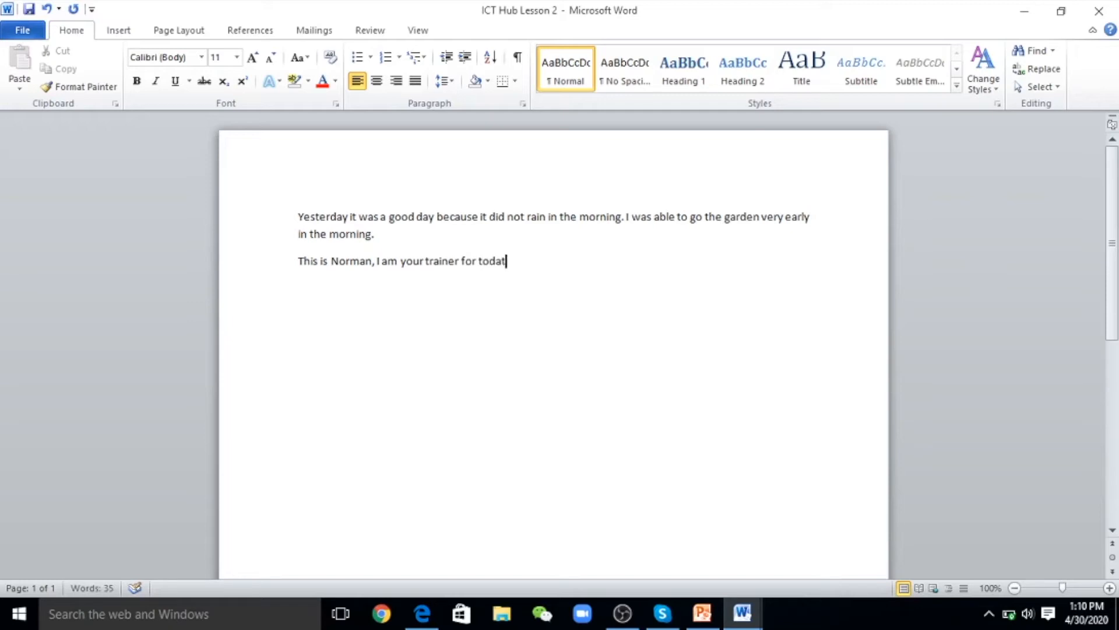
pyautogui.press('BackSpace')
pyautogui.write('y.')
# Select both paragraphs and apply bold, italic and underline to them
pyautogui.moveTo(517, 263); pyautogui.dragTo(310, 226)
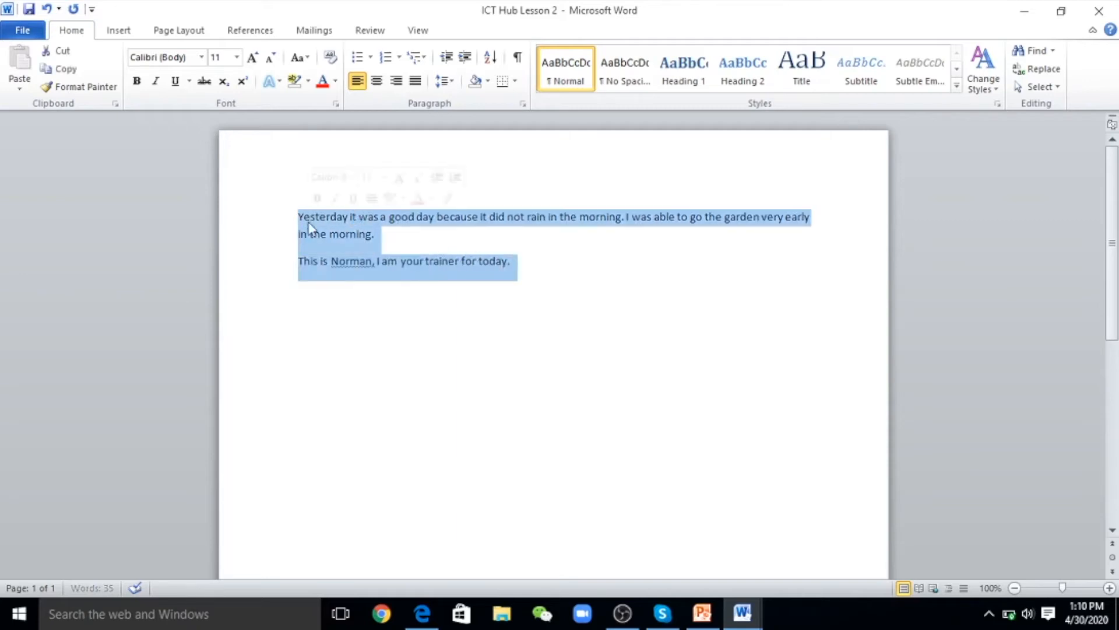
pyautogui.click(137, 82)
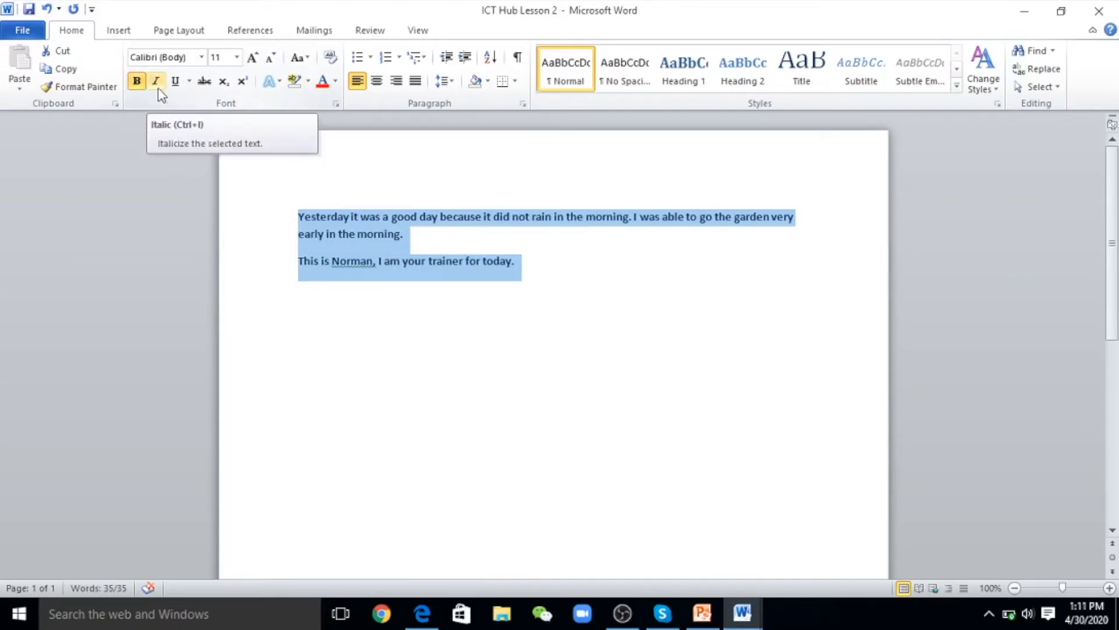
pyautogui.click(156, 84)
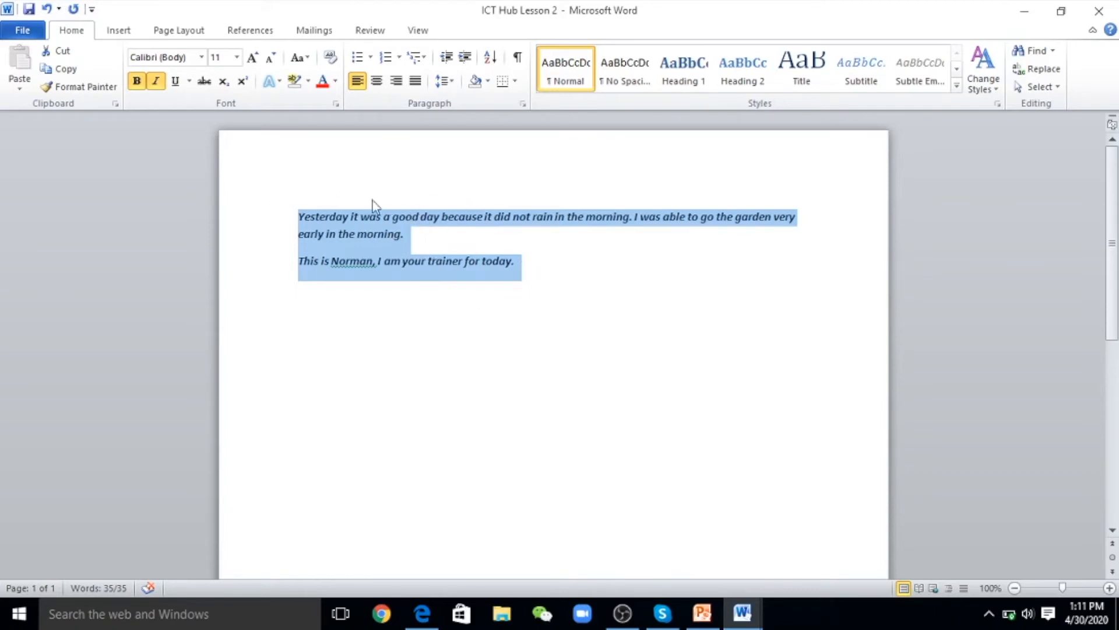
pyautogui.click(176, 81)
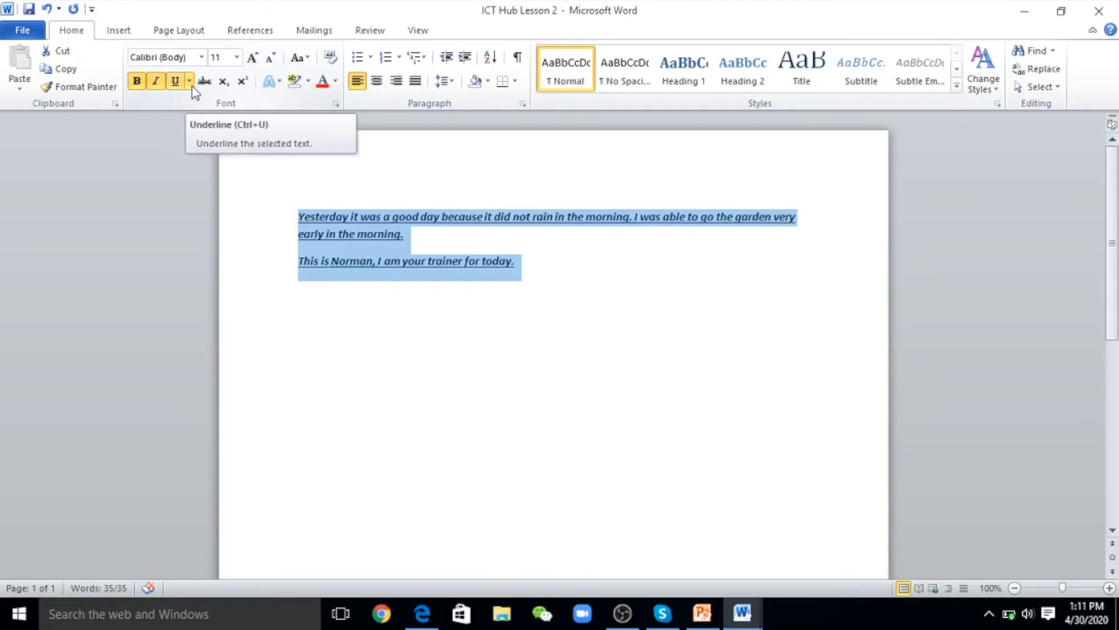
# Check the underline style list, keeping the plain single underline
pyautogui.click(191, 86)
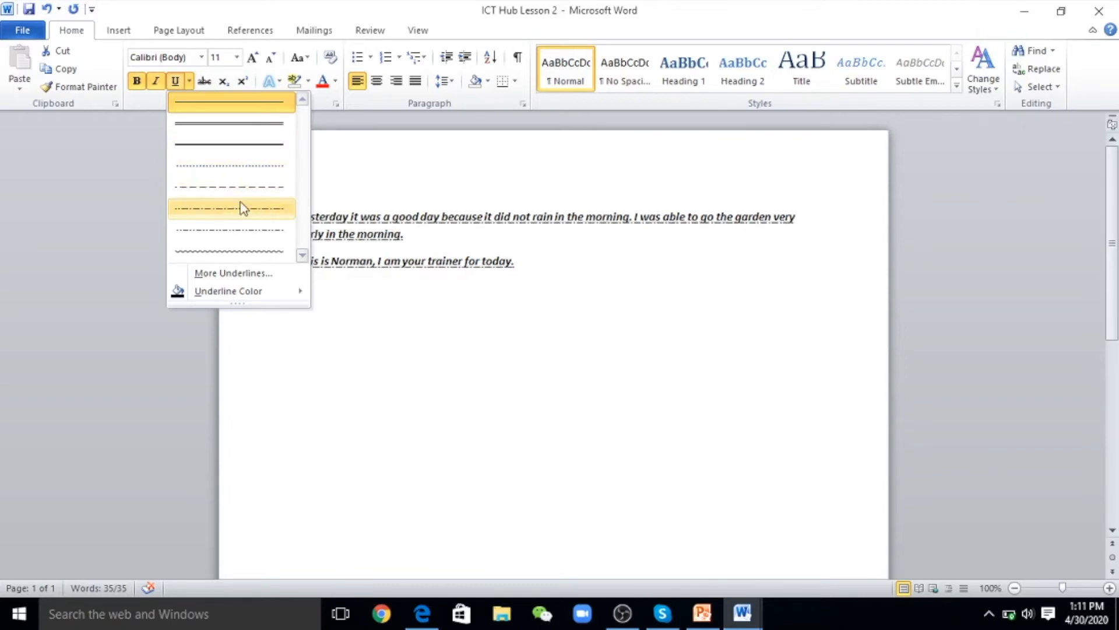
pyautogui.click(232, 106)
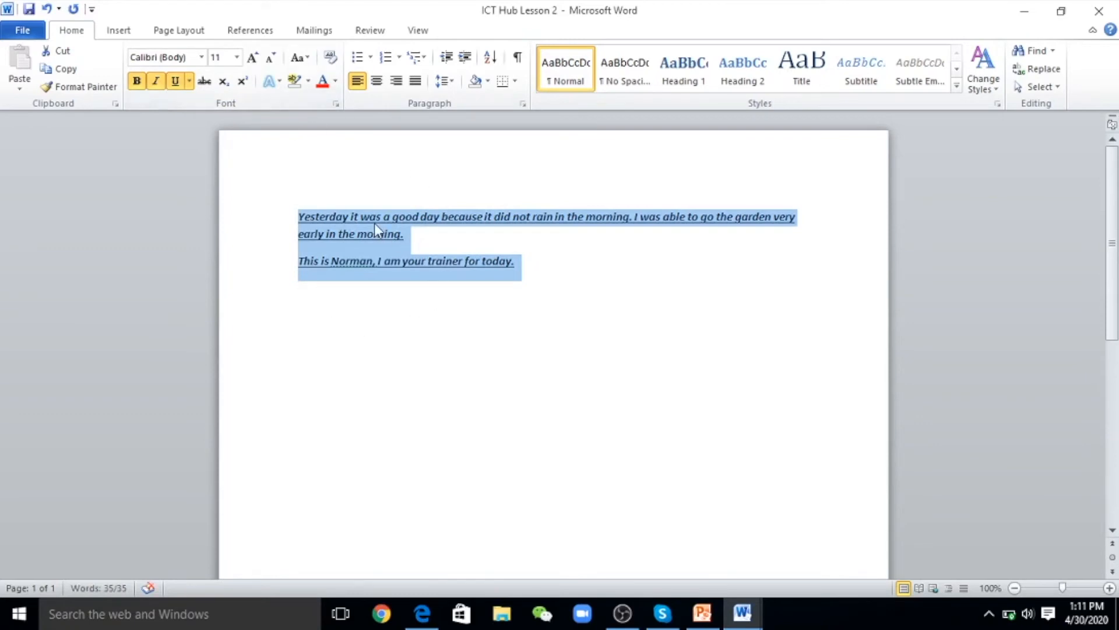
pyautogui.click(316, 170)
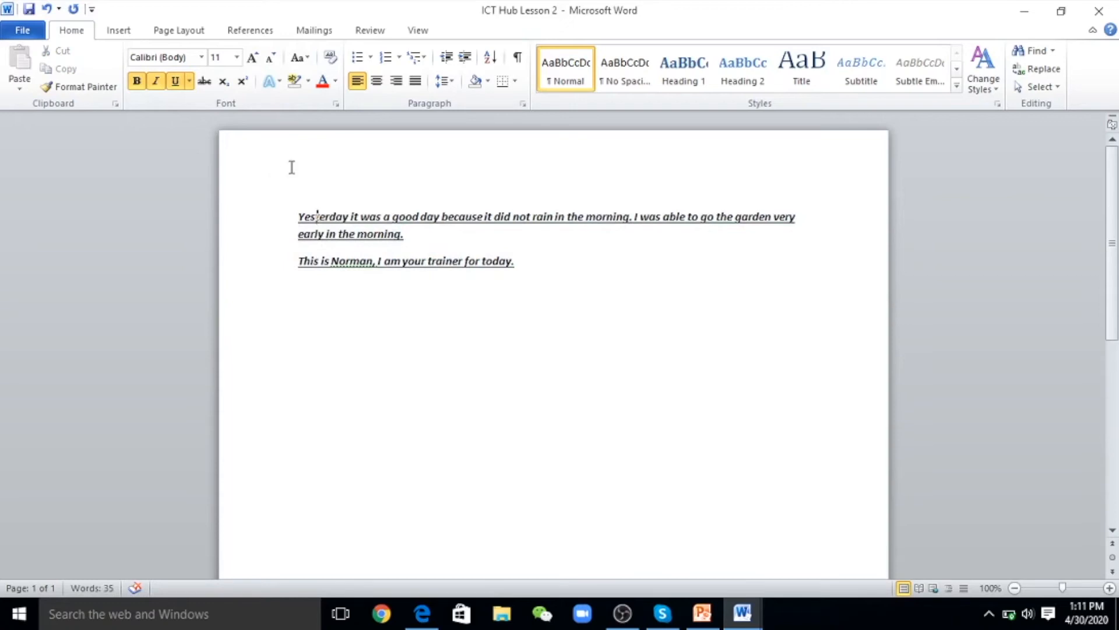
# Reselect both paragraphs and turn off bold, italic and underline
pyautogui.moveTo(529, 260); pyautogui.dragTo(328, 218)
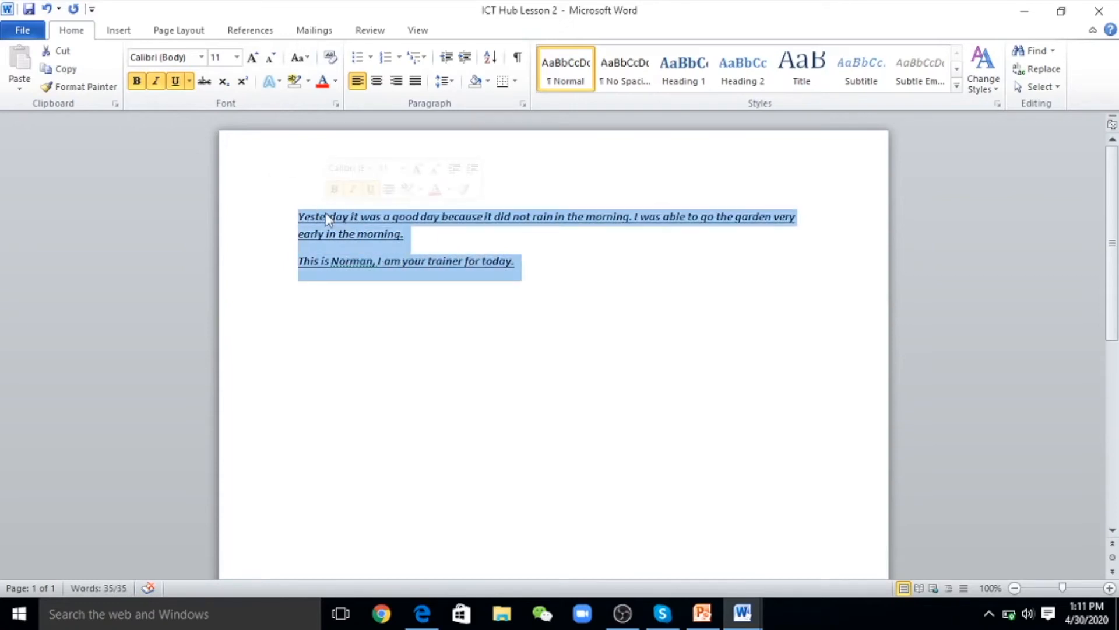
pyautogui.click(135, 85)
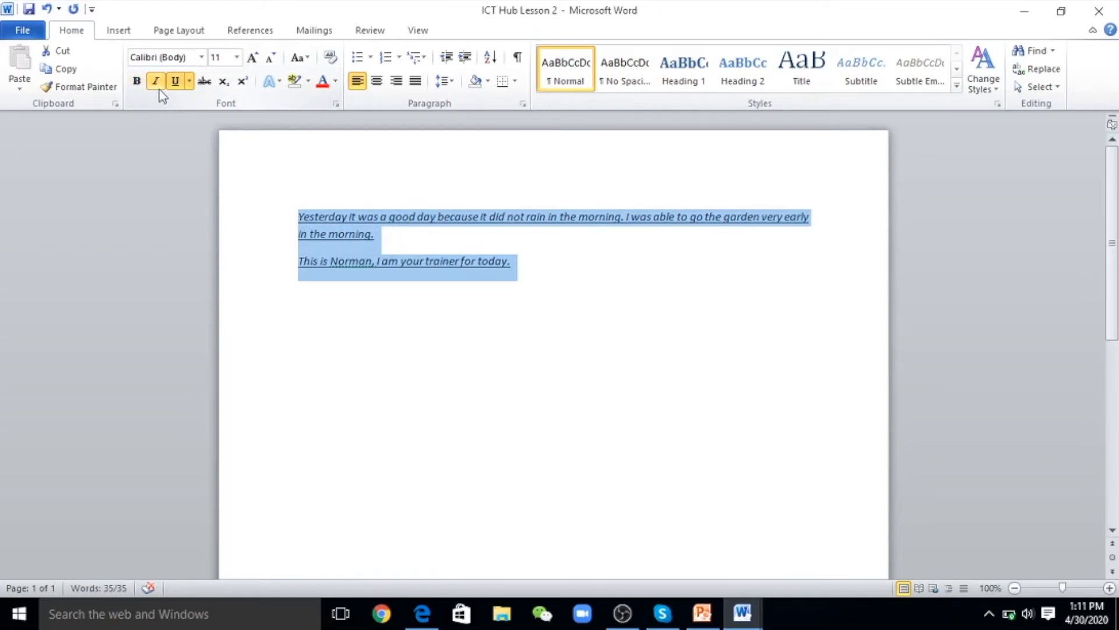
pyautogui.click(157, 86)
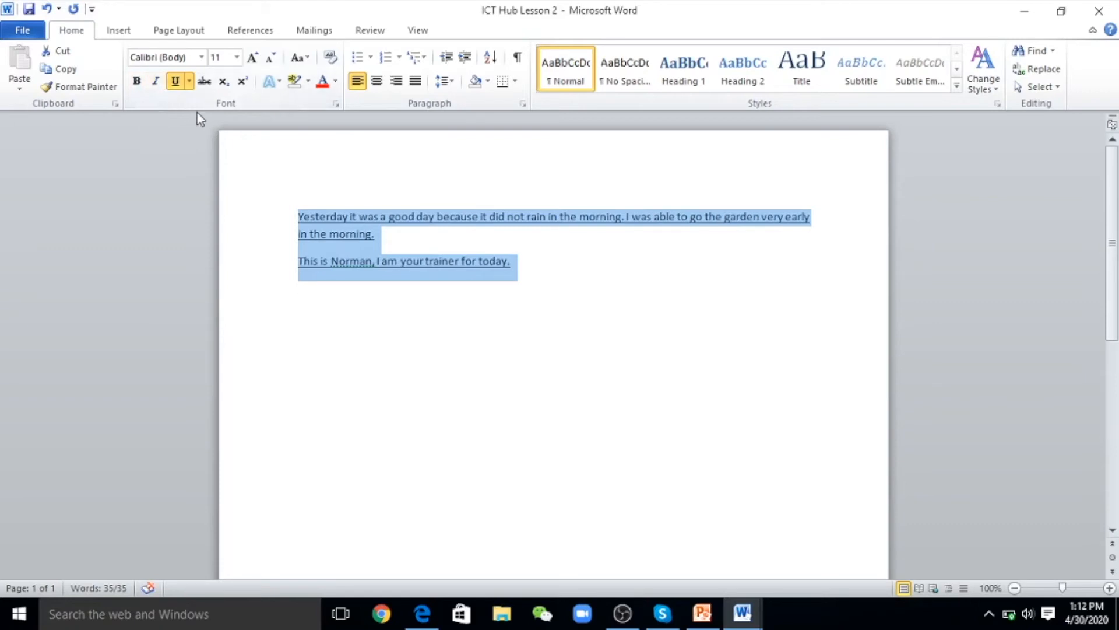
pyautogui.click(176, 85)
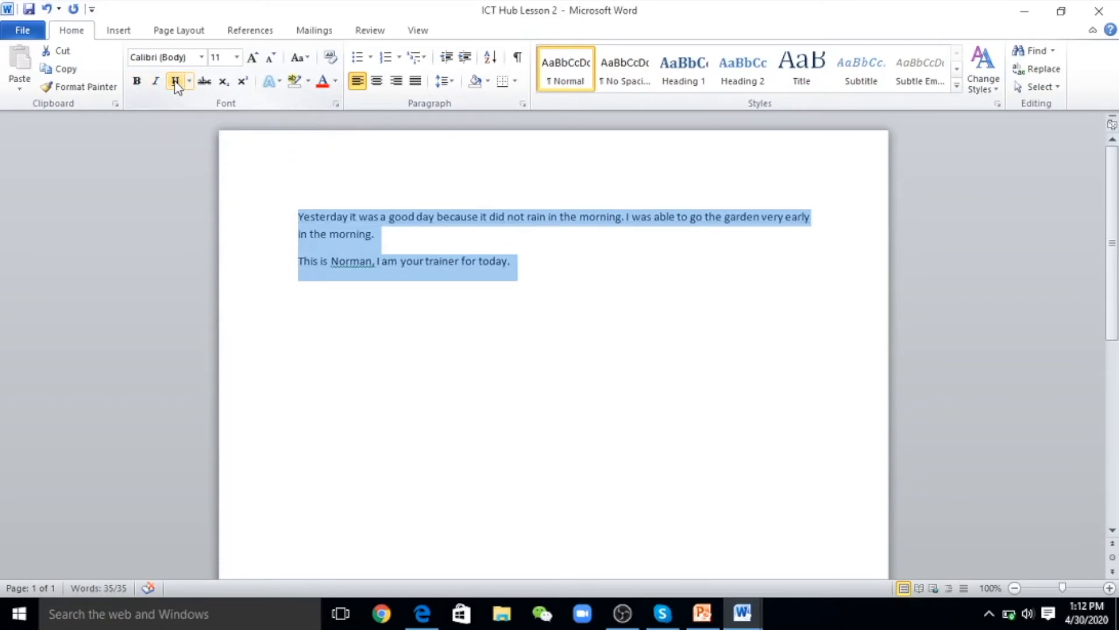
pyautogui.click(303, 191)
pyautogui.click(598, 308)
pyautogui.doubleClick(597, 307)
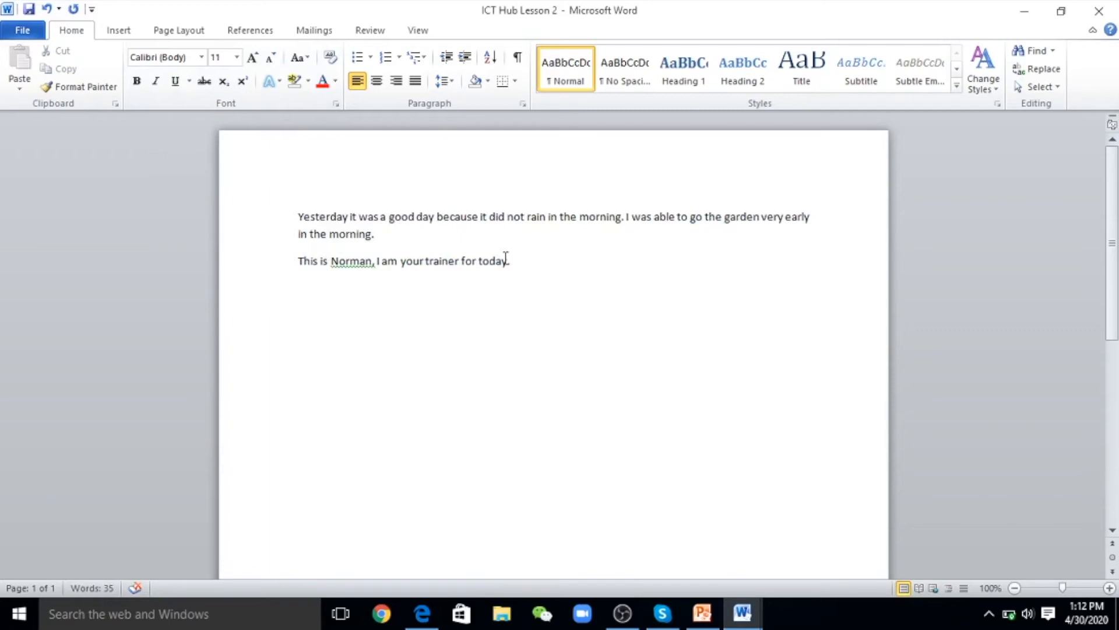
# Set both paragraphs in Times New Roman at 12 point
pyautogui.moveTo(513, 262); pyautogui.dragTo(319, 217)
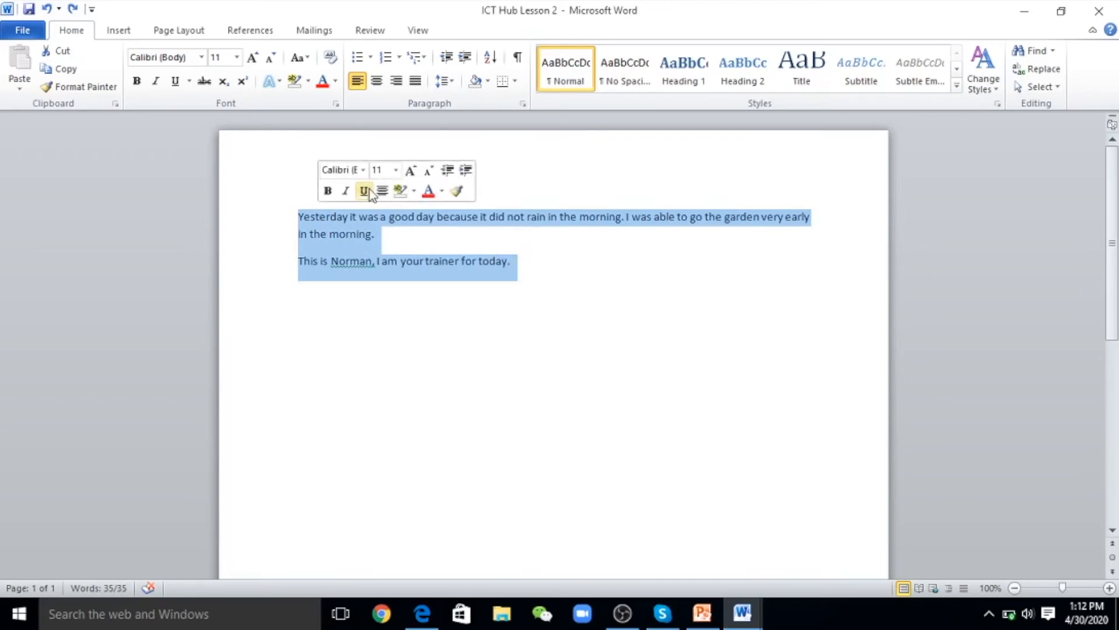
pyautogui.click(204, 60)
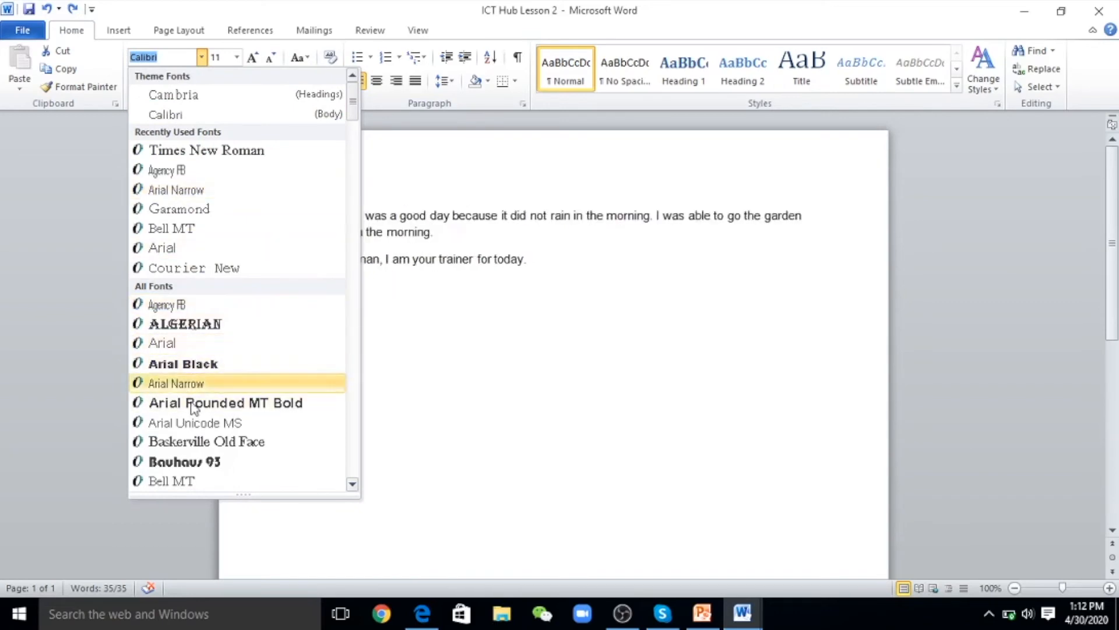
pyautogui.click(213, 152)
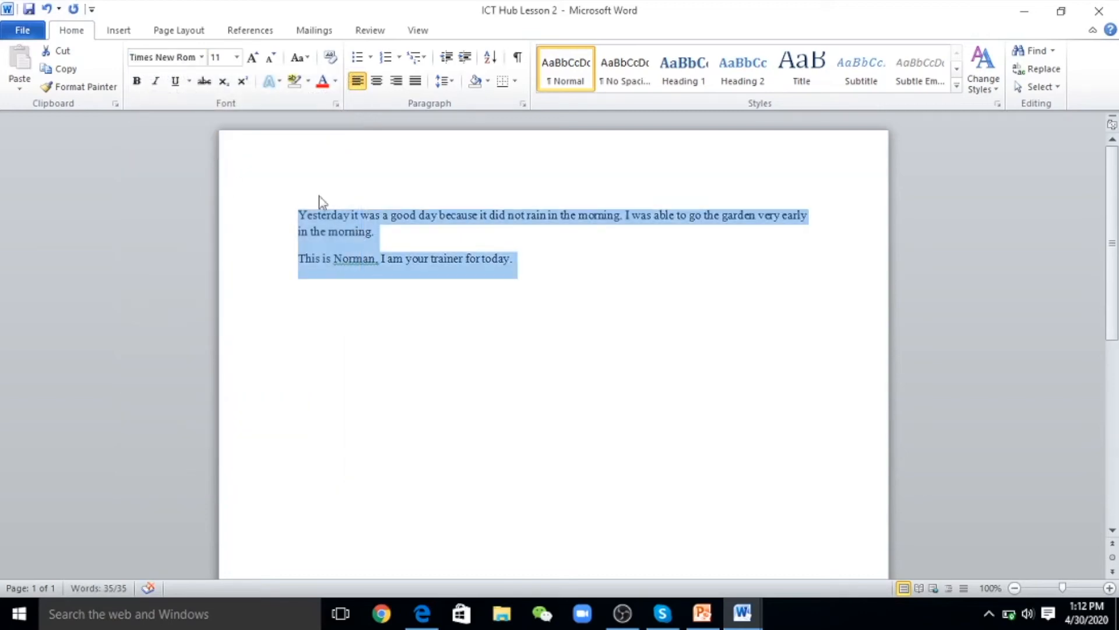
pyautogui.click(237, 63)
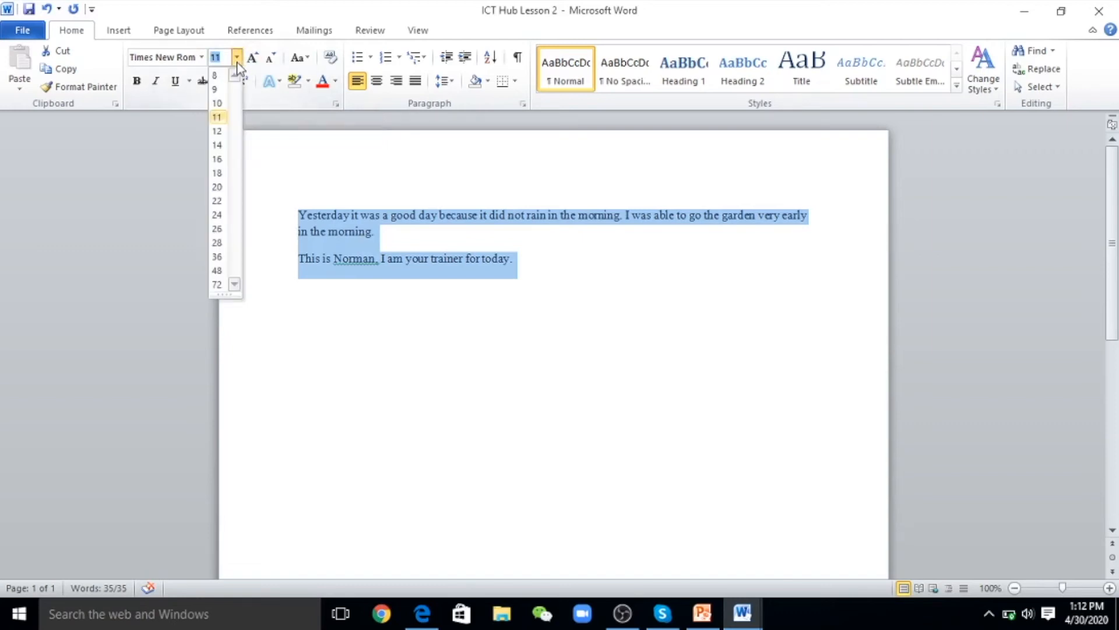
pyautogui.click(218, 131)
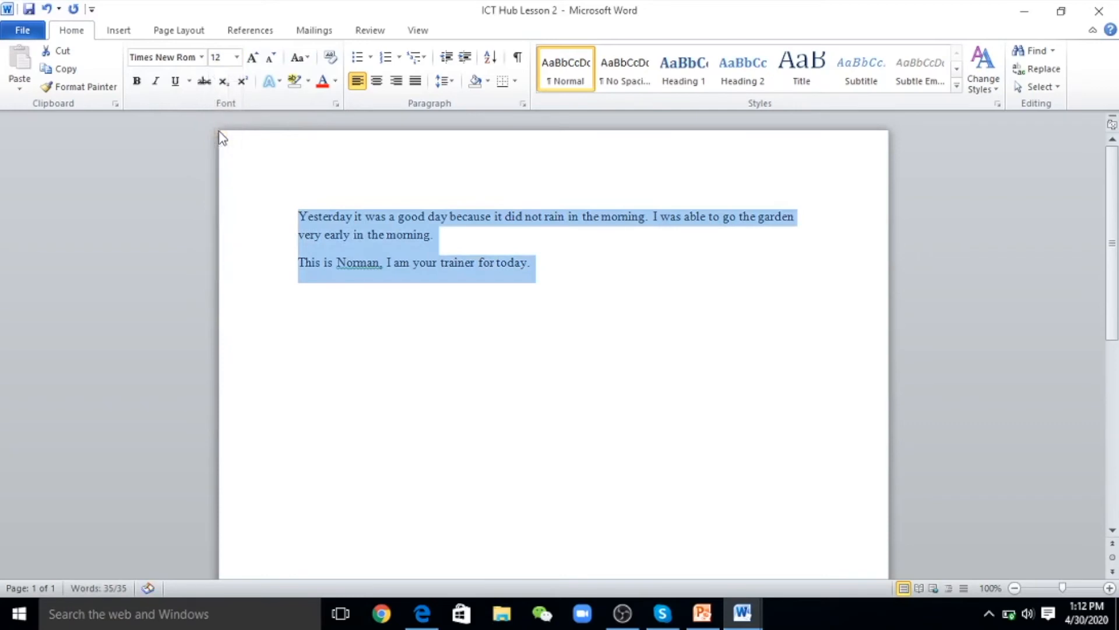
pyautogui.click(474, 301)
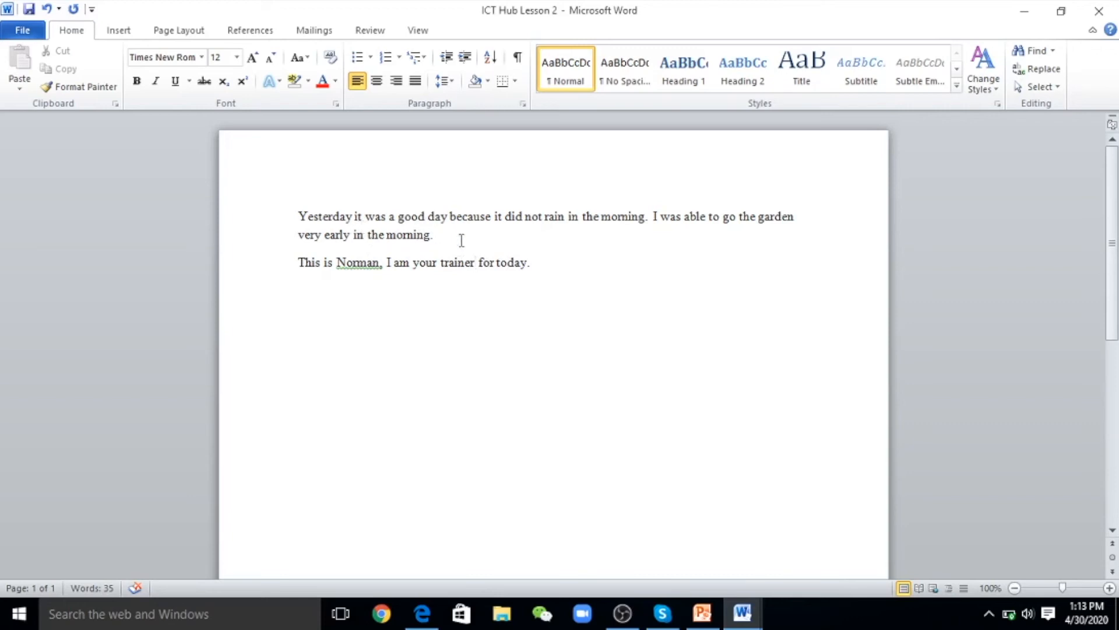
# Try centre and right alignment on both paragraphs, and insert a comma in the introduction line
pyautogui.moveTo(542, 260); pyautogui.dragTo(295, 220)
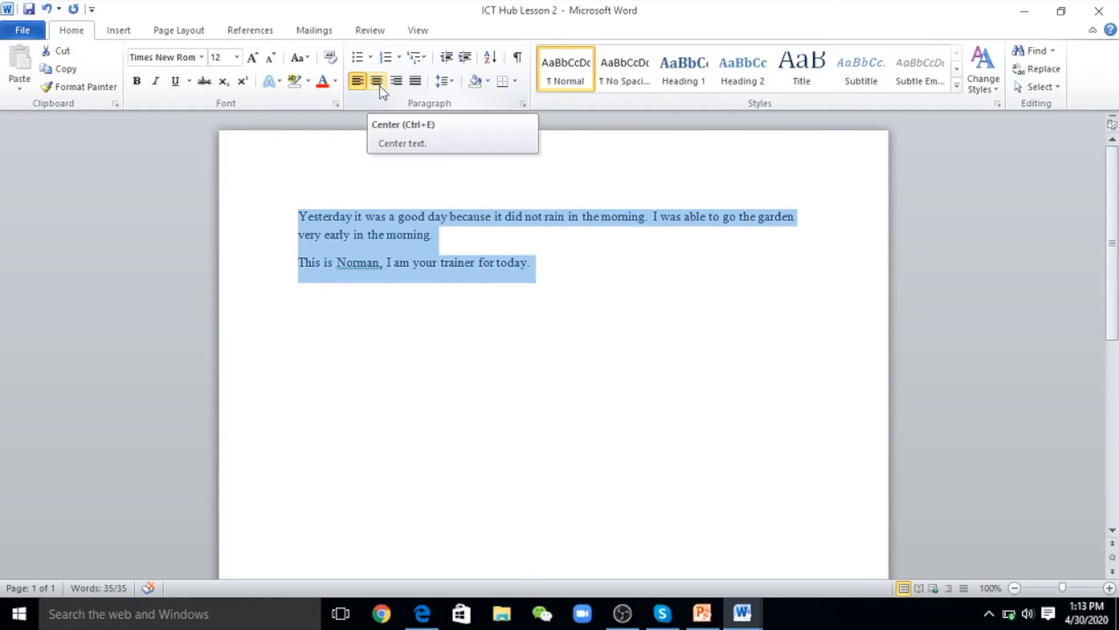
pyautogui.click(380, 85)
pyautogui.click(530, 320)
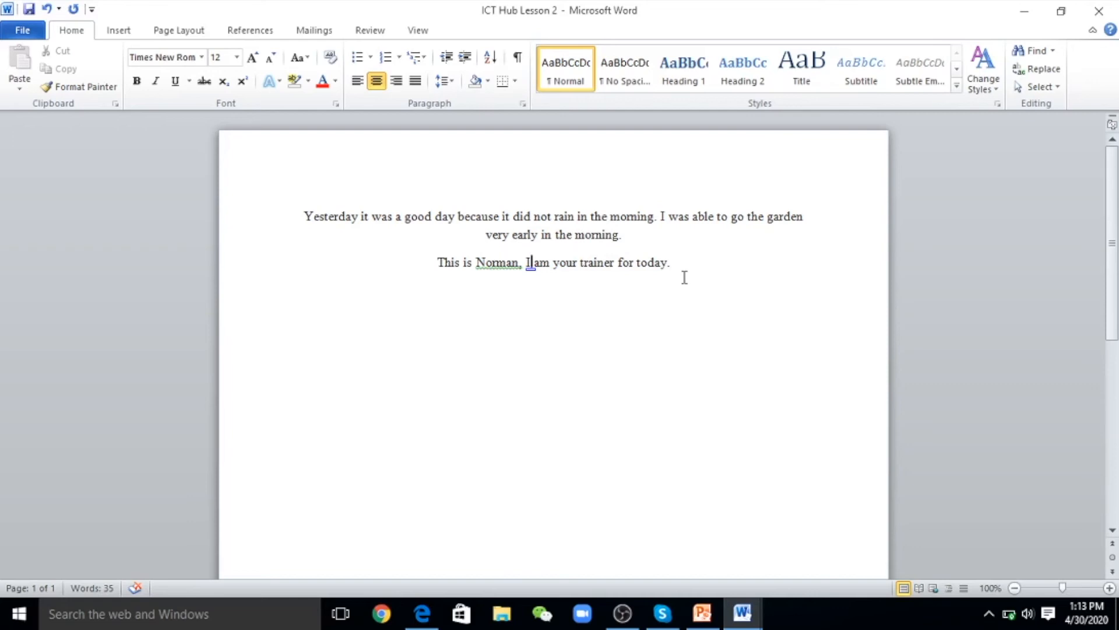
pyautogui.moveTo(676, 265); pyautogui.dragTo(307, 216)
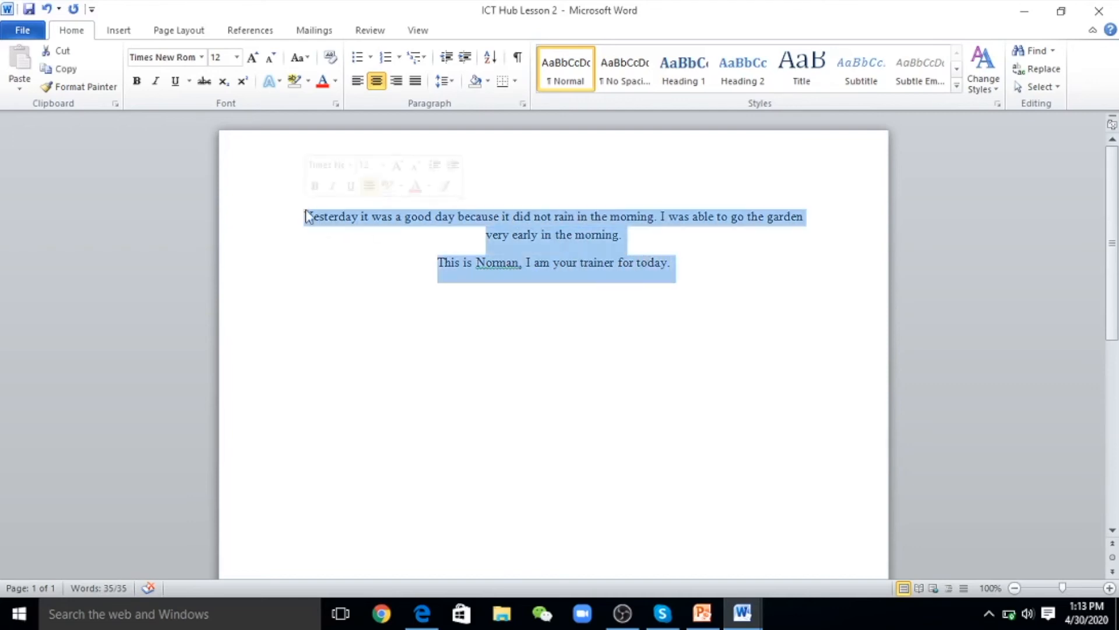
pyautogui.click(396, 81)
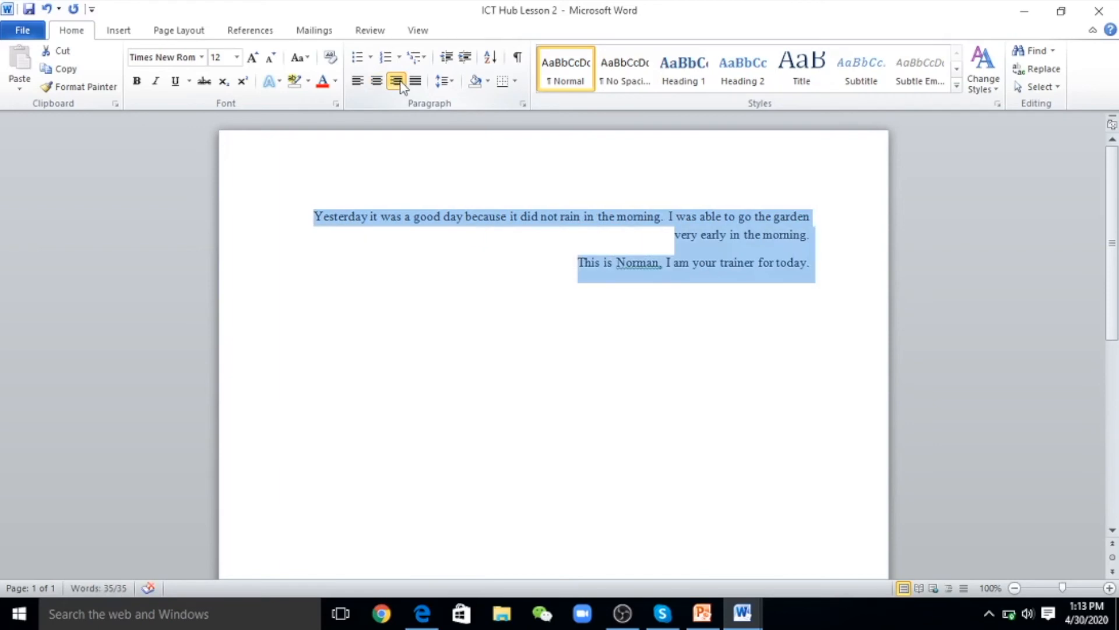
pyautogui.click(660, 357)
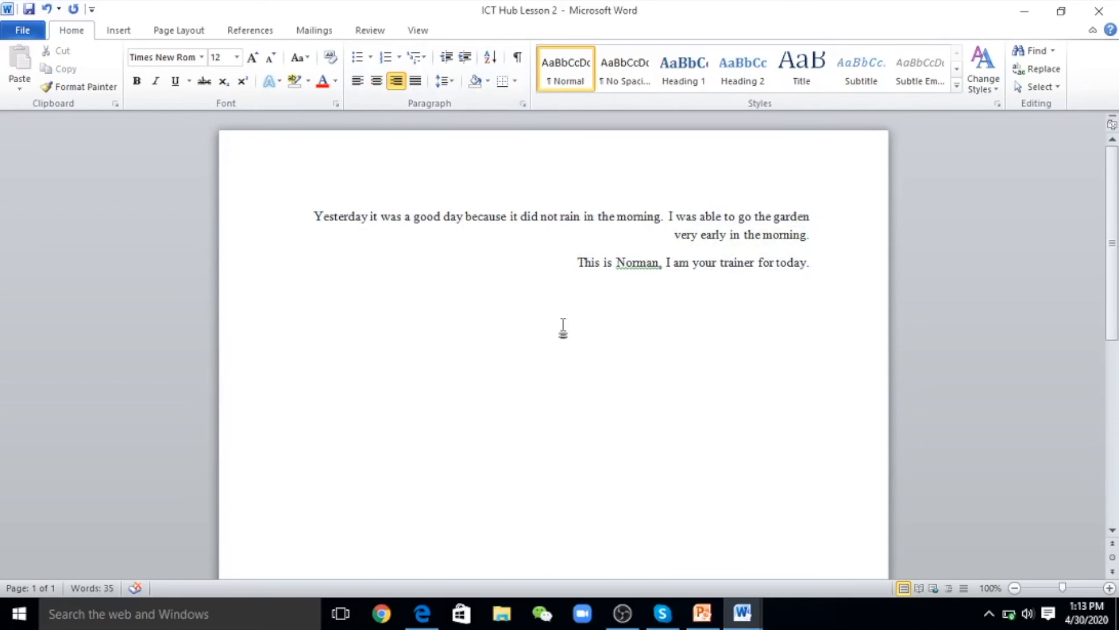
pyautogui.write(',')
# Reselect both paragraphs and apply justified alignment
pyautogui.click(816, 265)
pyautogui.moveTo(816, 266); pyautogui.dragTo(344, 200)
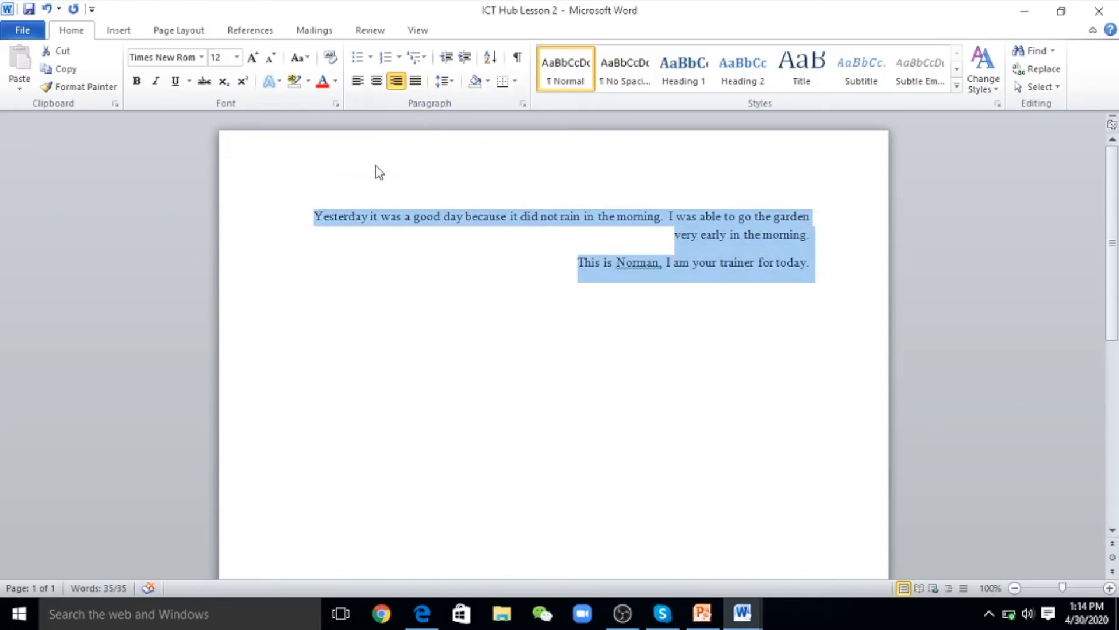
pyautogui.click(414, 85)
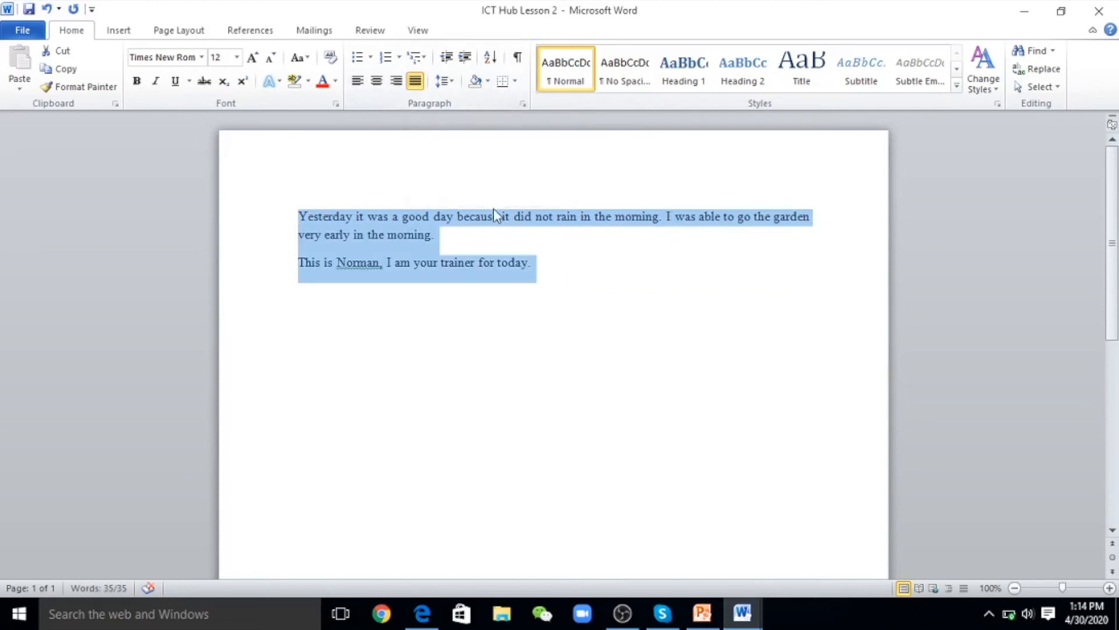
pyautogui.click(563, 260)
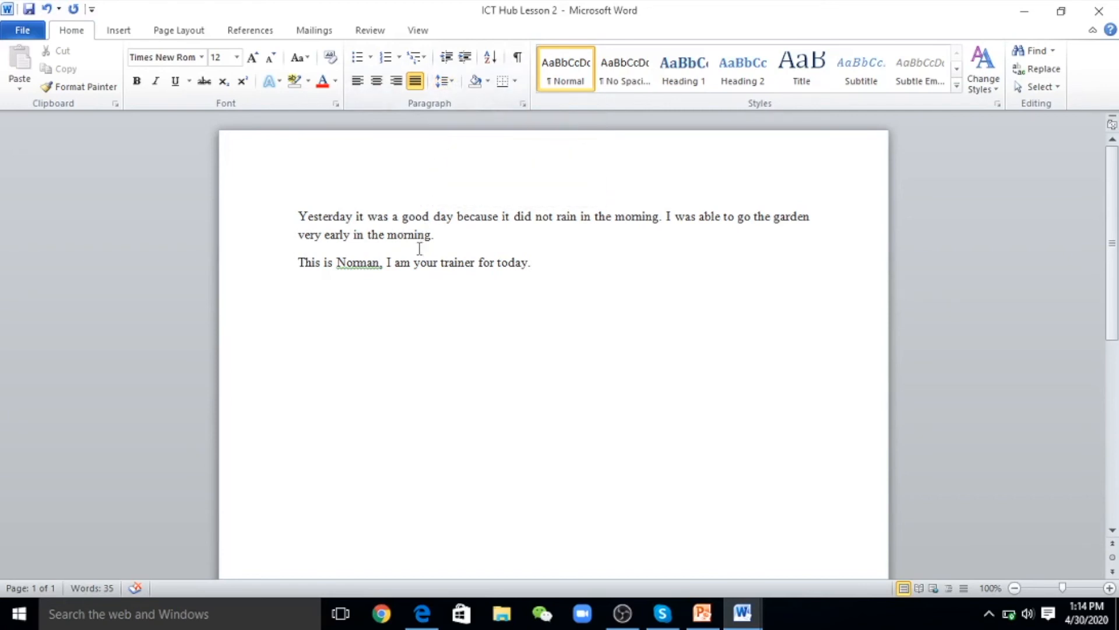
# Set the line spacing of both paragraphs to 1.5
pyautogui.moveTo(532, 263); pyautogui.dragTo(307, 219)
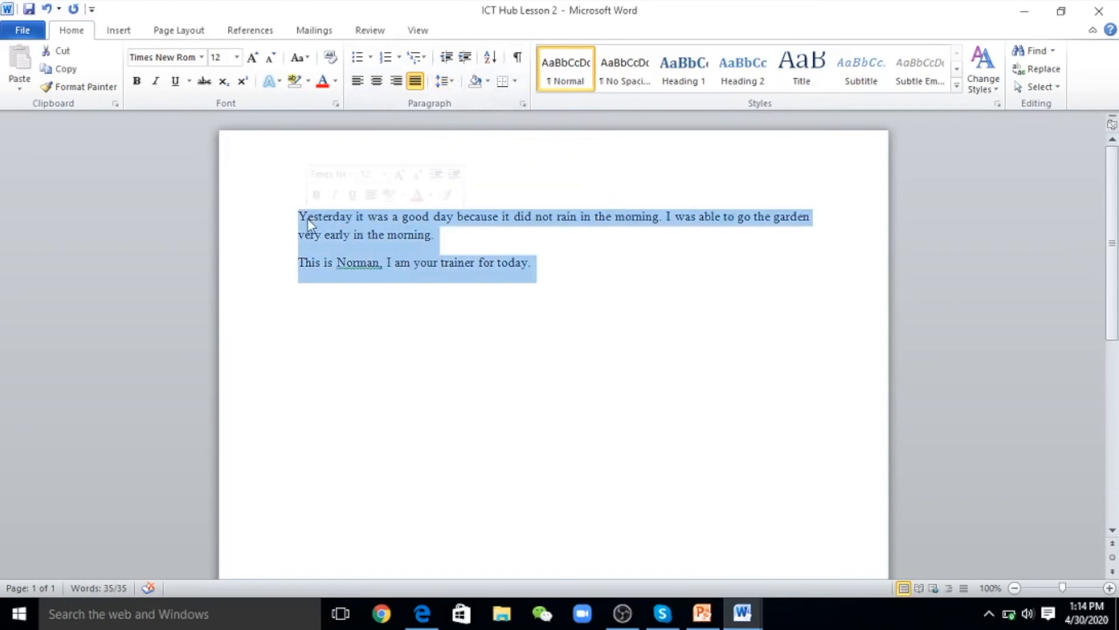
pyautogui.click(451, 83)
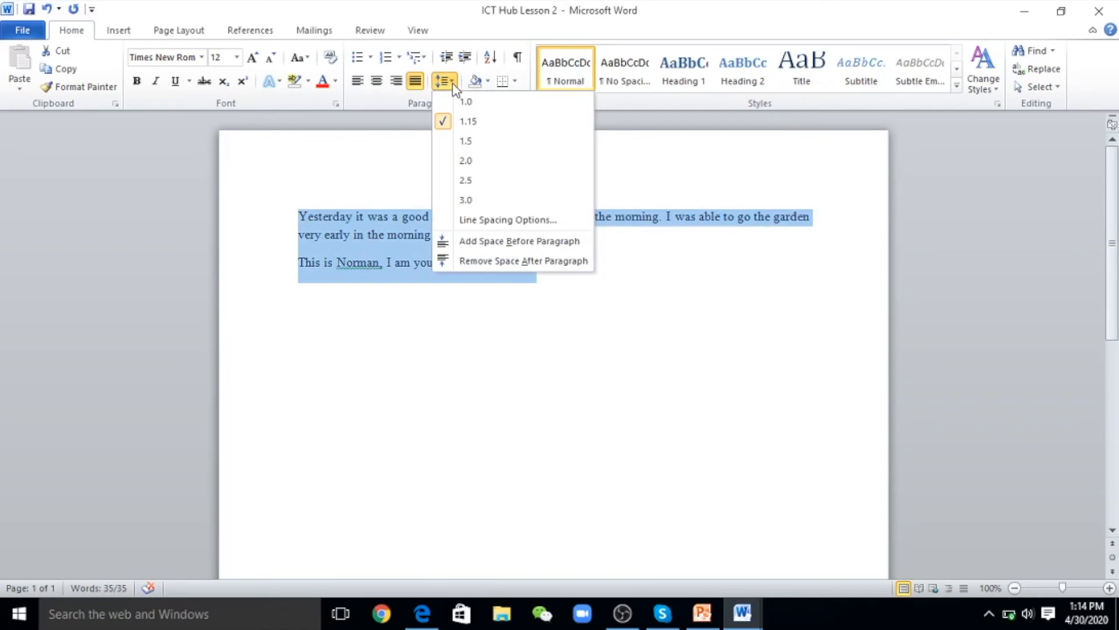
pyautogui.click(458, 146)
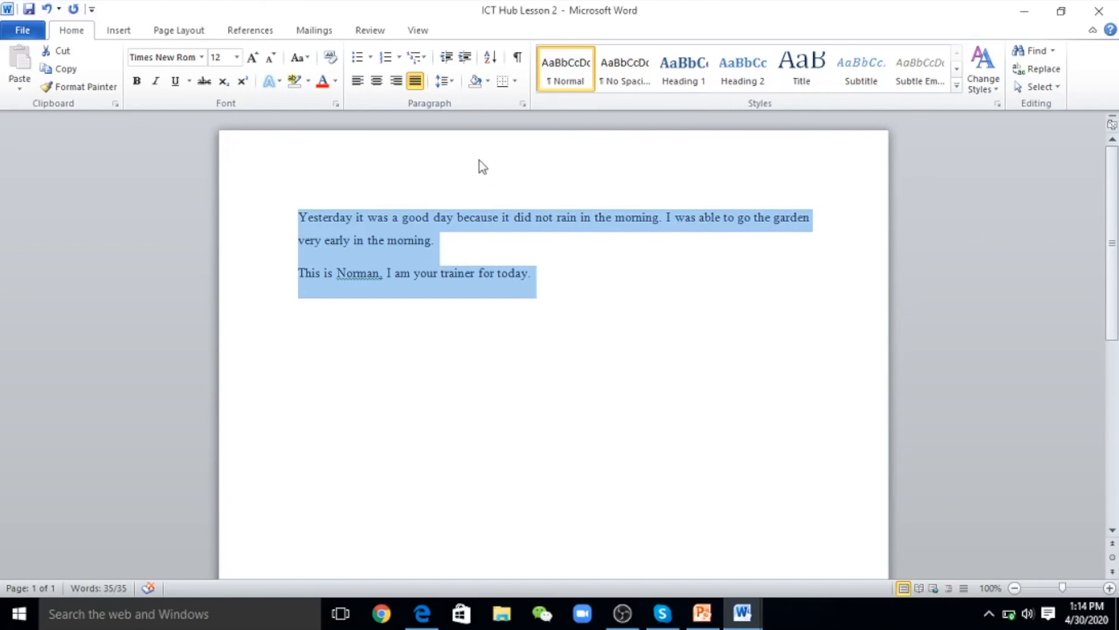
pyautogui.click(590, 293)
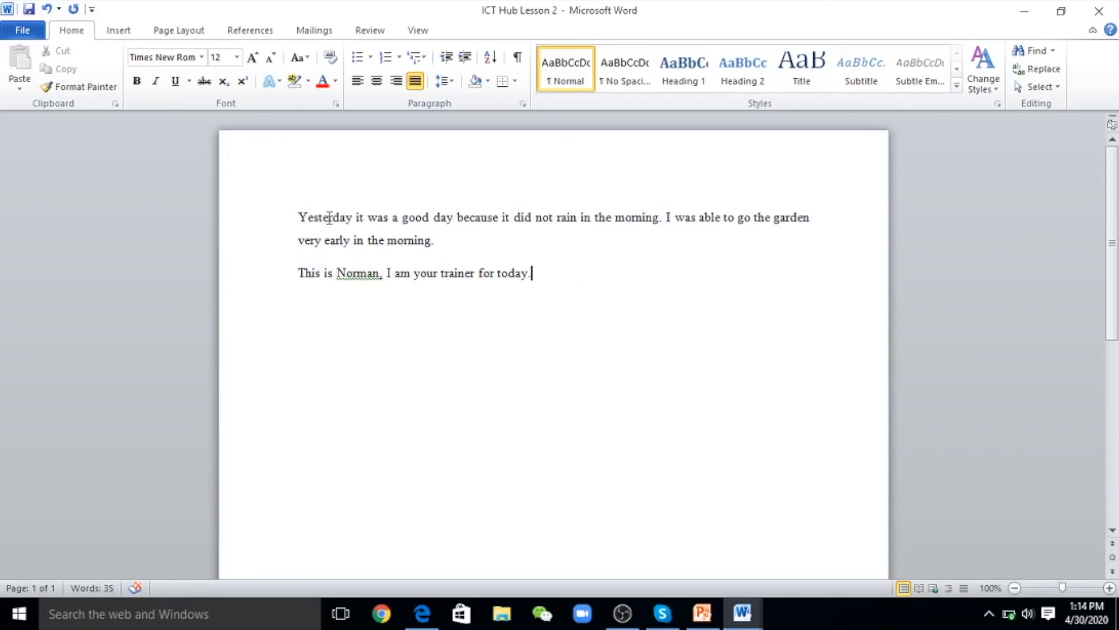
# Insert a new first line reading 'Today's Lesson' above the paragraphs
pyautogui.click(300, 216)
pyautogui.press('Return')
pyautogui.click(300, 214)
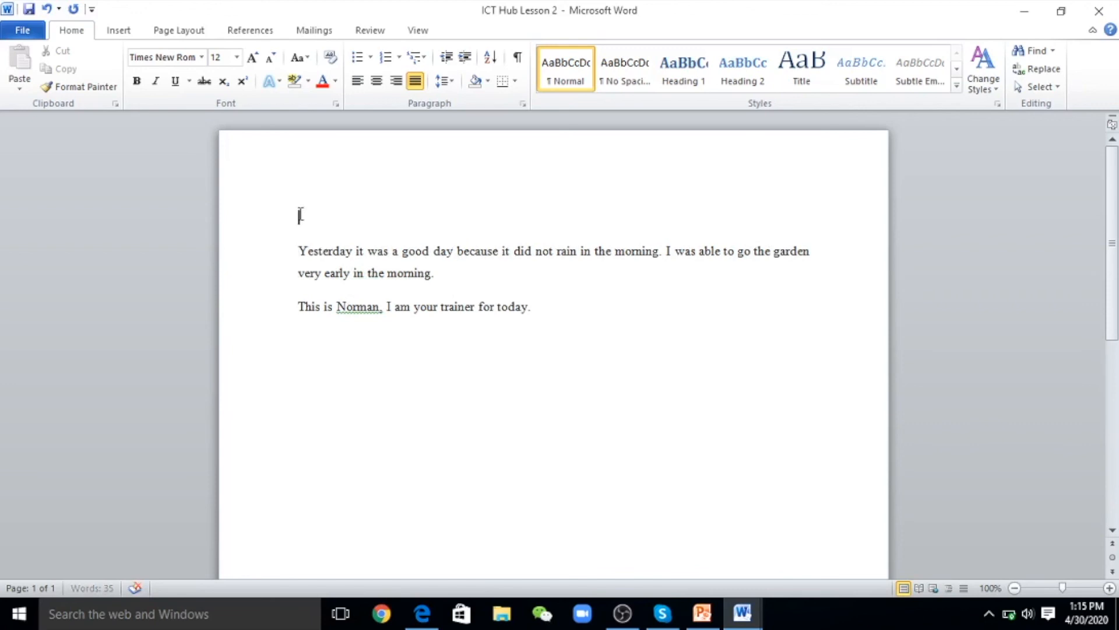
pyautogui.write('Todays Lesson')
pyautogui.click(333, 215)
pyautogui.write("'")
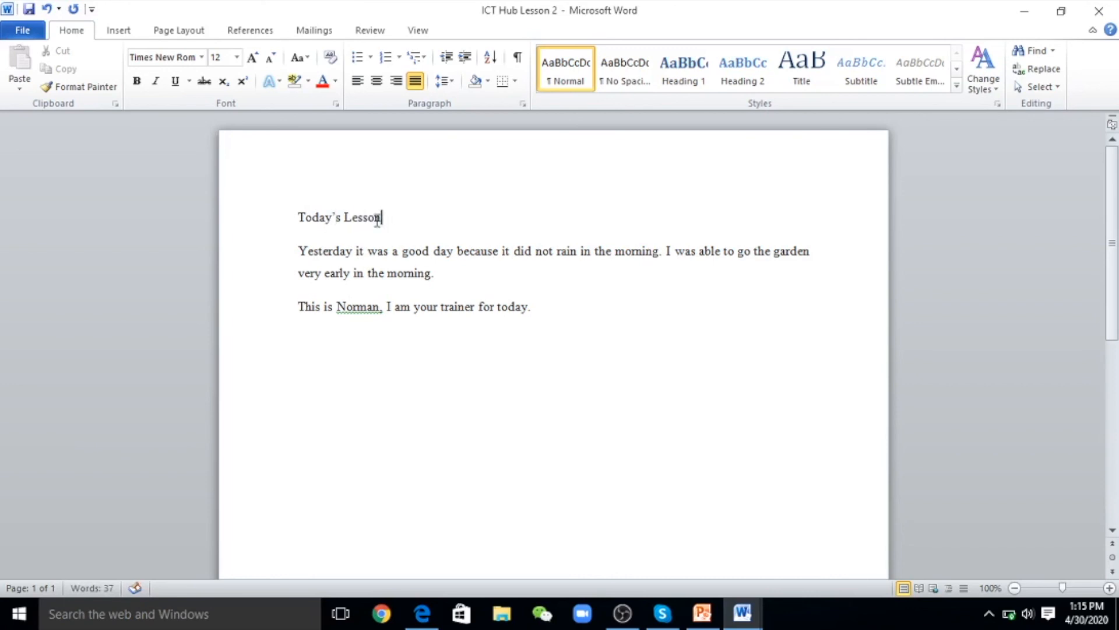
# Centre the 'Today's Lesson' heading and make it bold
pyautogui.moveTo(380, 217); pyautogui.dragTo(313, 217)
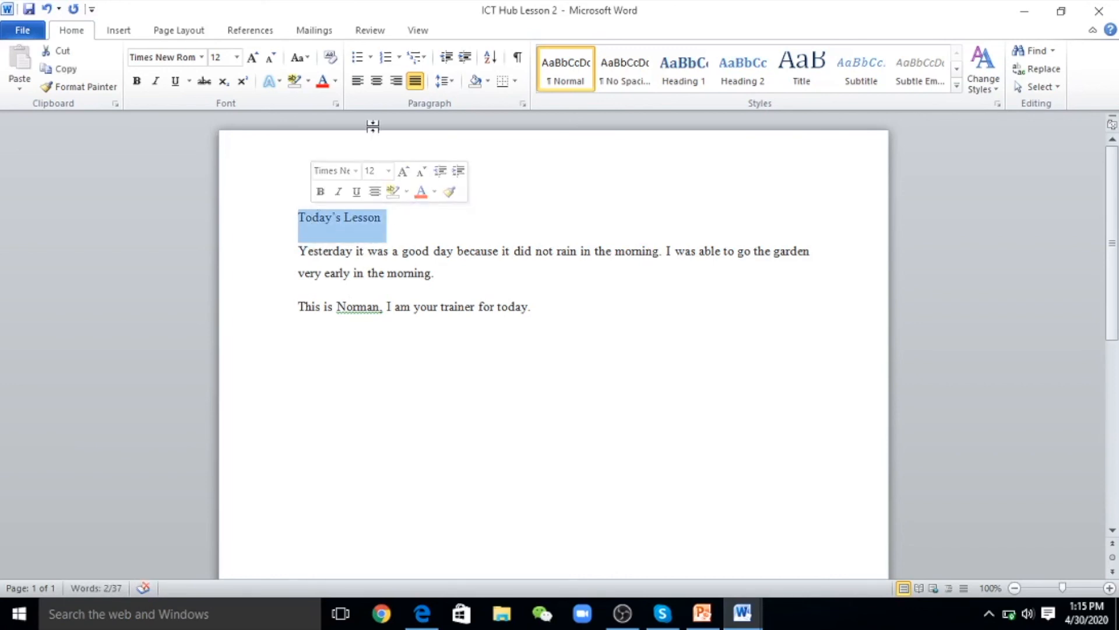
pyautogui.click(379, 86)
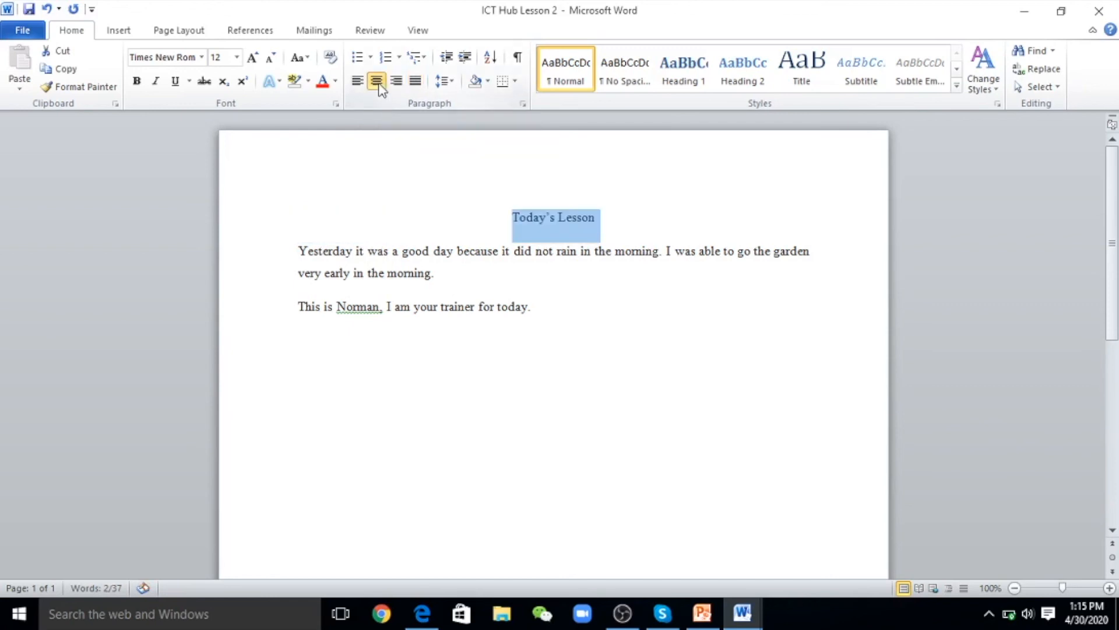
pyautogui.click(473, 217)
pyautogui.click(598, 218)
pyautogui.tripleClick(599, 218)
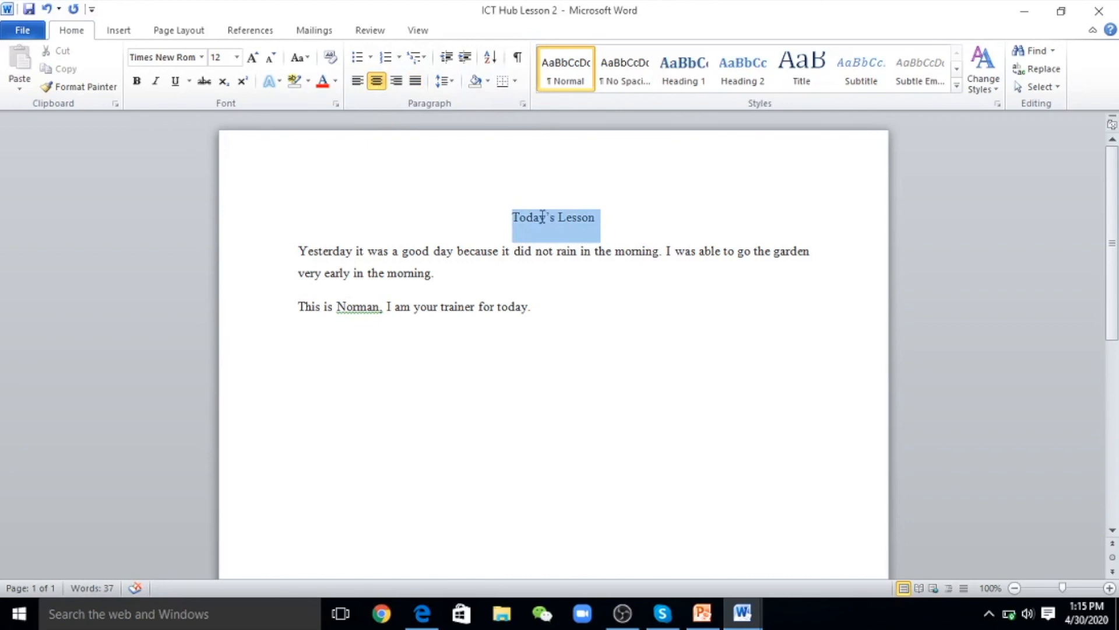
pyautogui.click(137, 81)
pyautogui.click(356, 203)
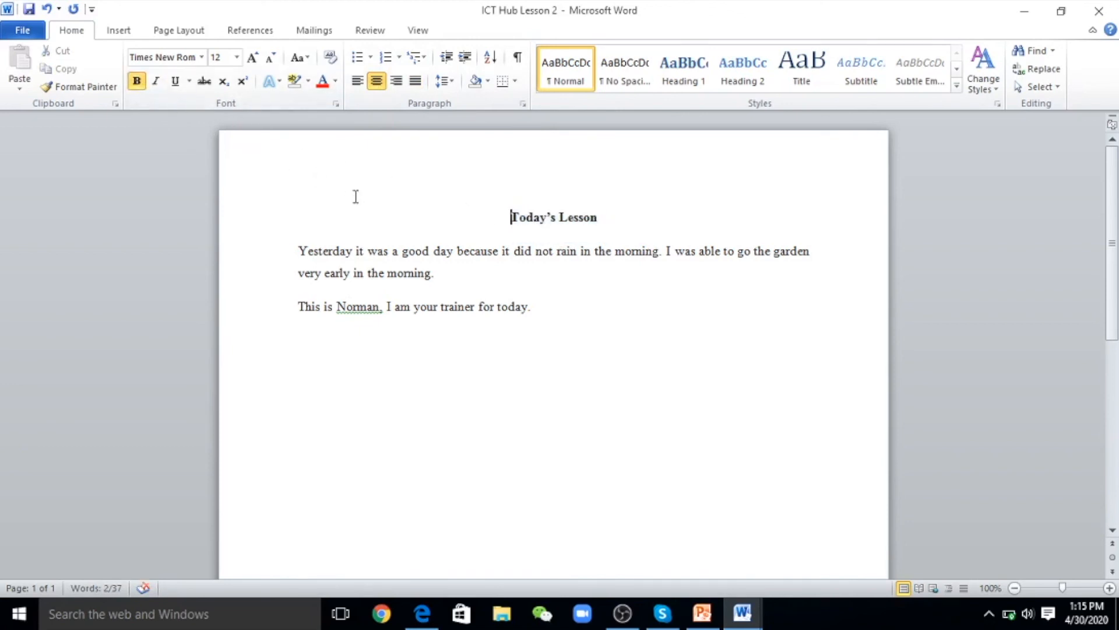
# Colour the heading text blue
pyautogui.moveTo(611, 213); pyautogui.dragTo(522, 213)
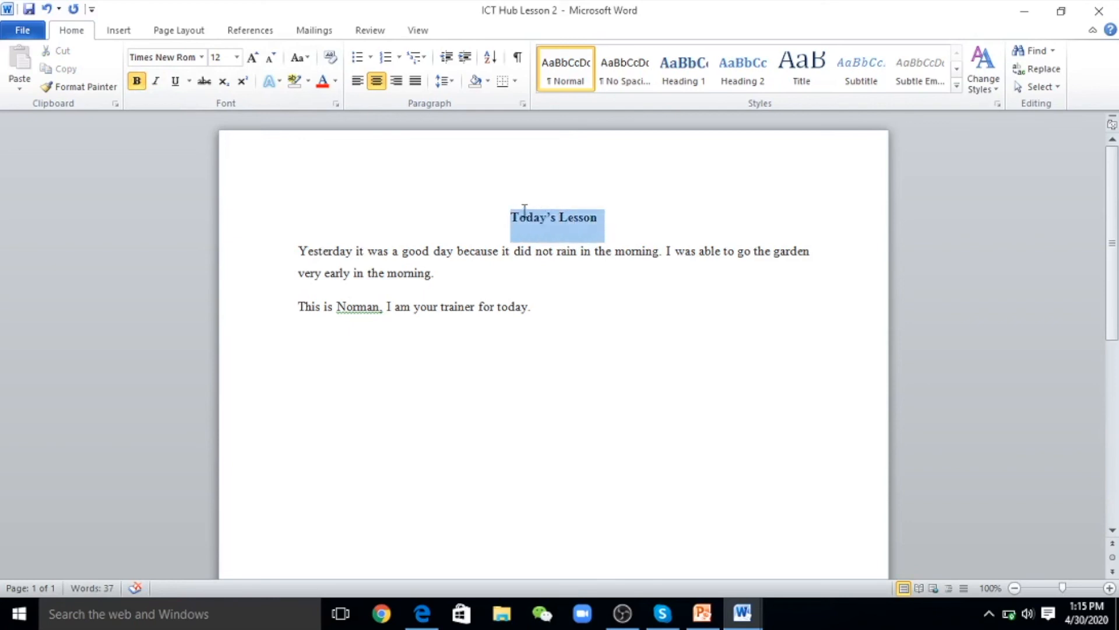
pyautogui.click(336, 82)
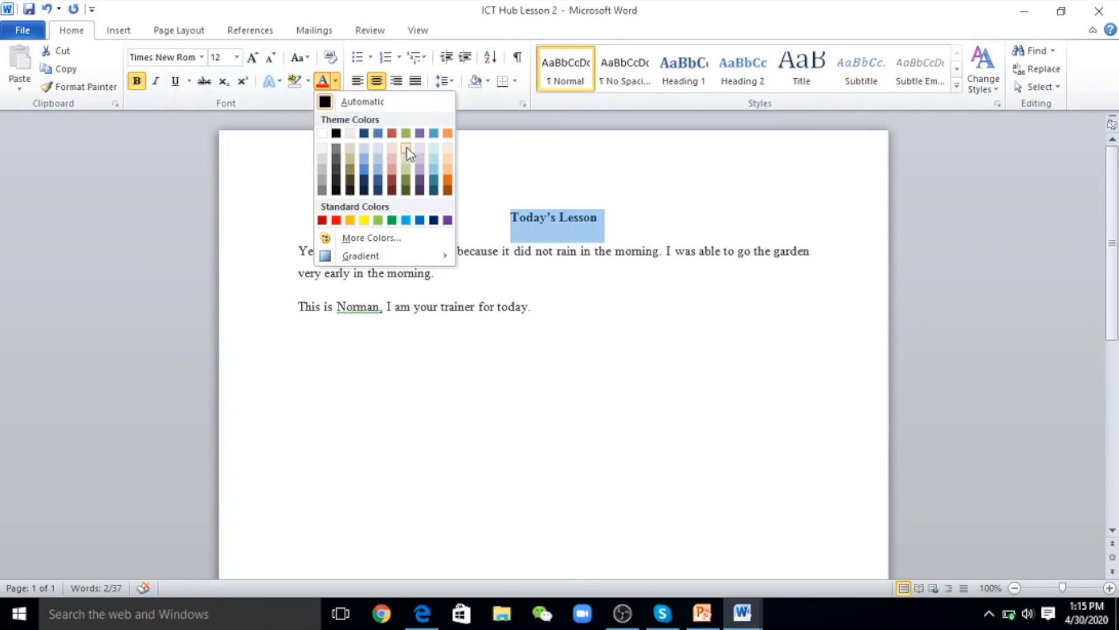
pyautogui.click(378, 134)
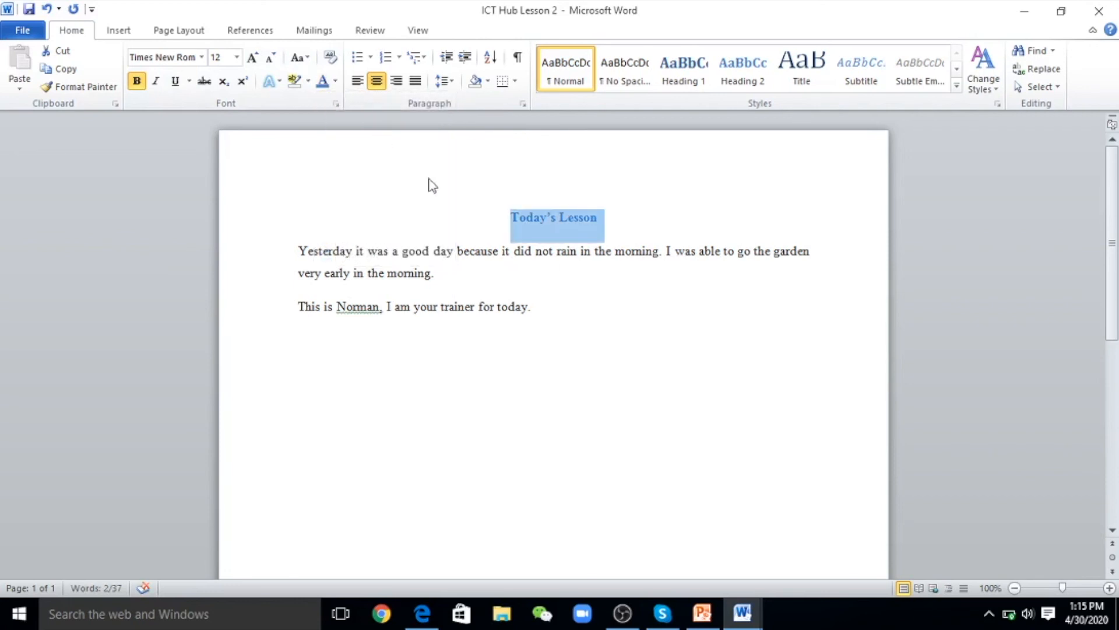
pyautogui.click(558, 289)
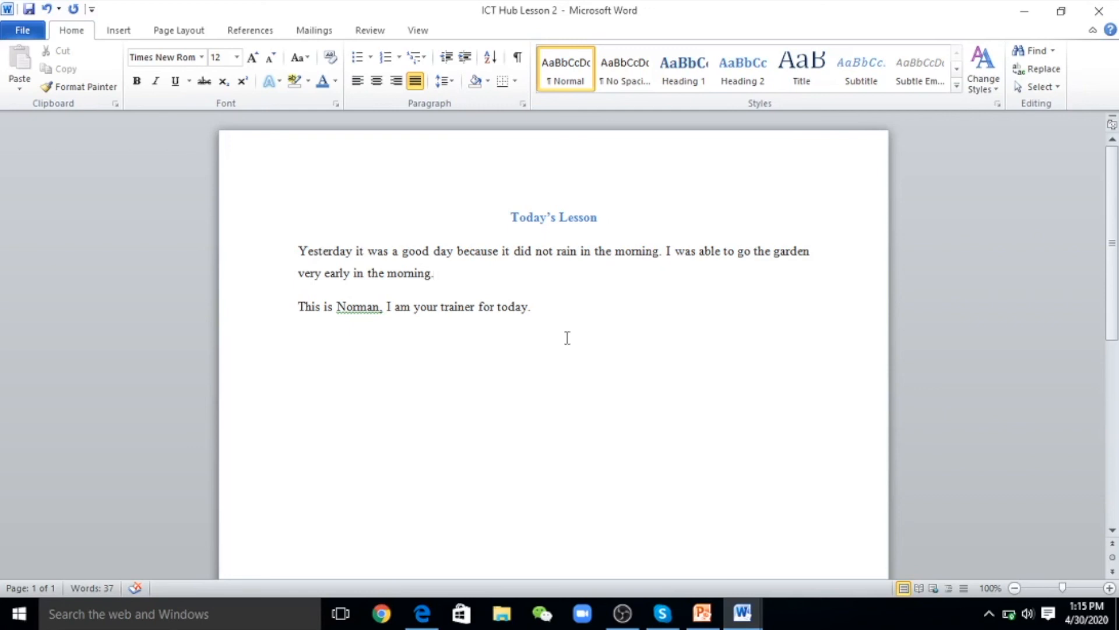
pyautogui.click(622, 613)
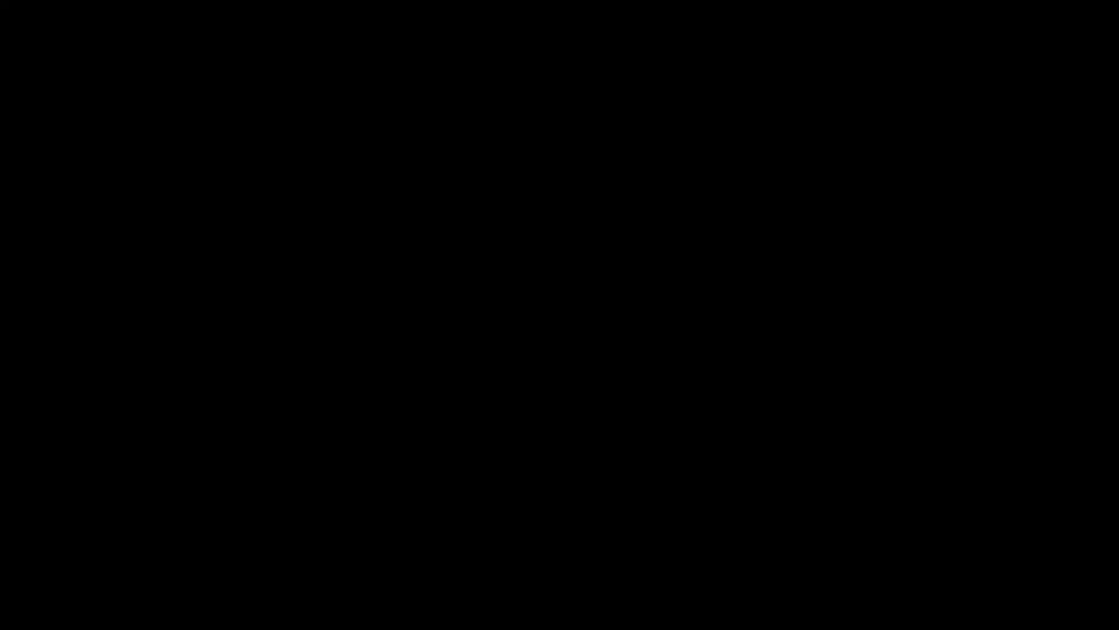